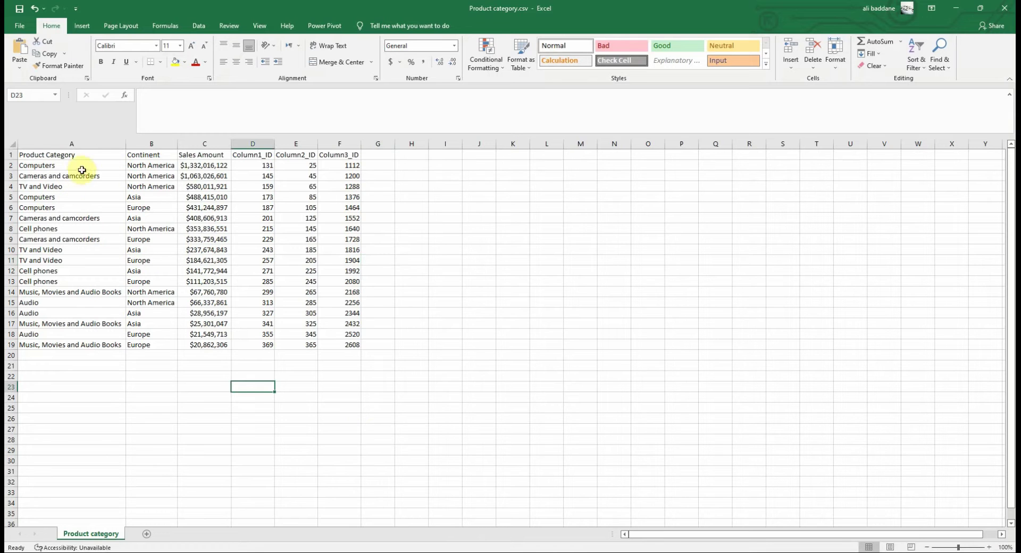
# Inspect the Product category entries and their Column1_ID values in the report data.
pyautogui.click(206, 166)
pyautogui.click(84, 176)
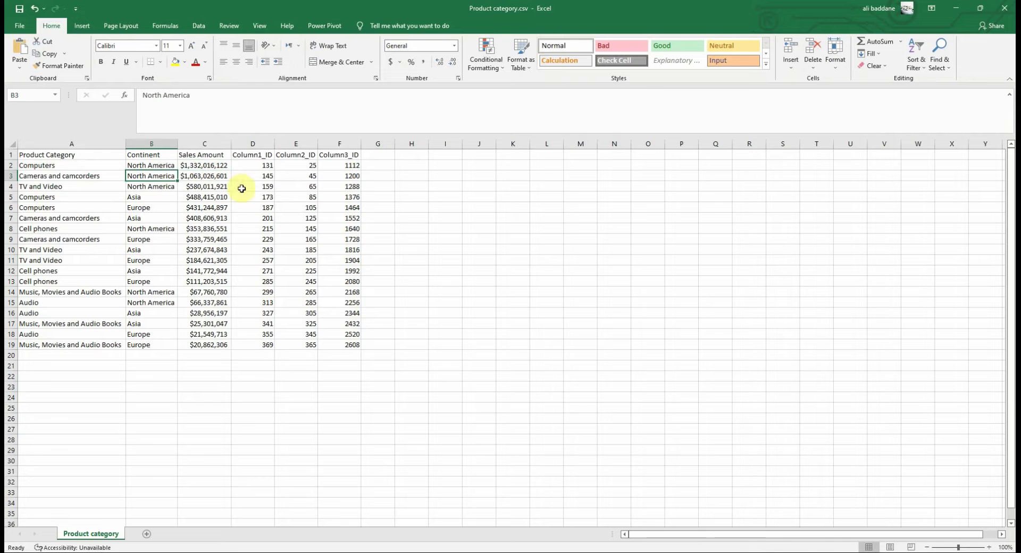
pyautogui.moveTo(243, 174); pyautogui.dragTo(349, 192)
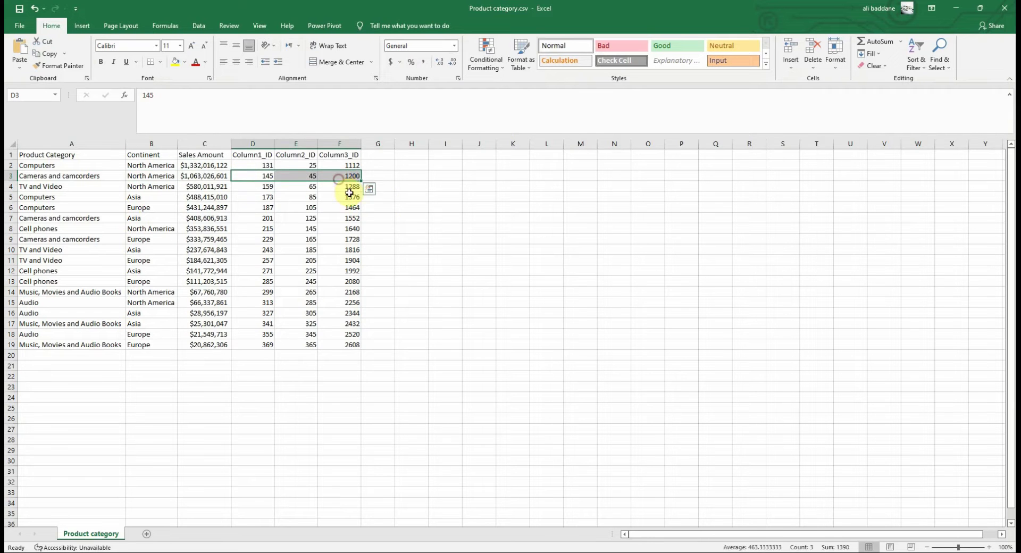
pyautogui.click(392, 209)
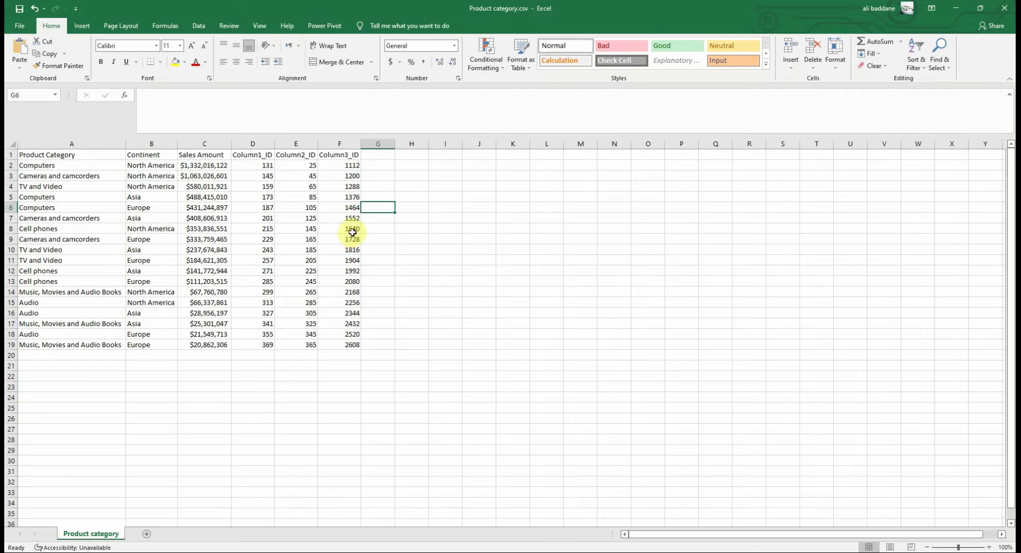
pyautogui.click(378, 155)
pyautogui.click(410, 156)
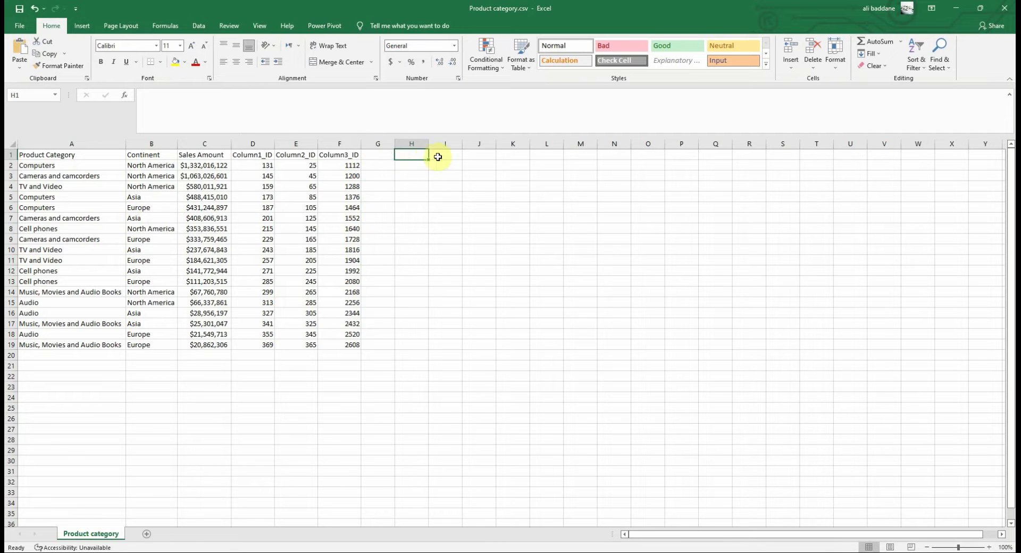
pyautogui.click(437, 157)
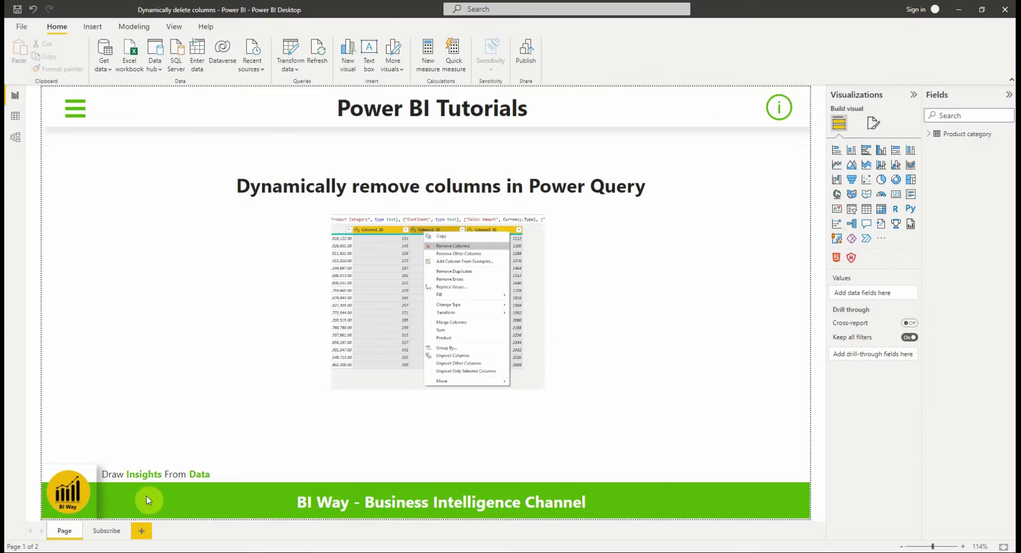
# In the Power Query Editor, remove the Column1_ID, Column2_ID and Column3_ID columns.
pyautogui.click(291, 51)
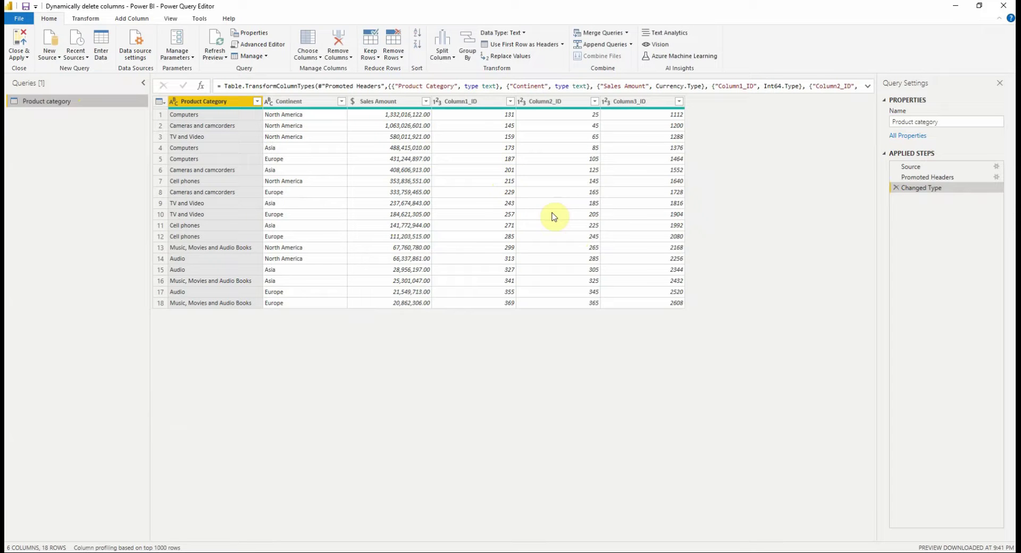
pyautogui.click(474, 102)
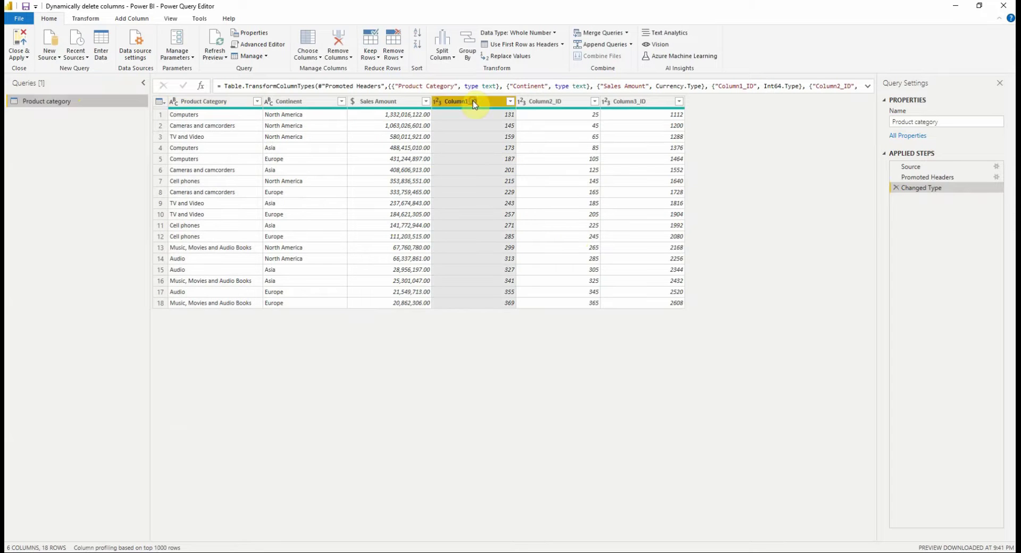
pyautogui.keyDown('ctrl'); pyautogui.click(555, 101); pyautogui.keyUp('ctrl')
pyautogui.keyDown('ctrl'); pyautogui.click(647, 103); pyautogui.keyUp('ctrl')
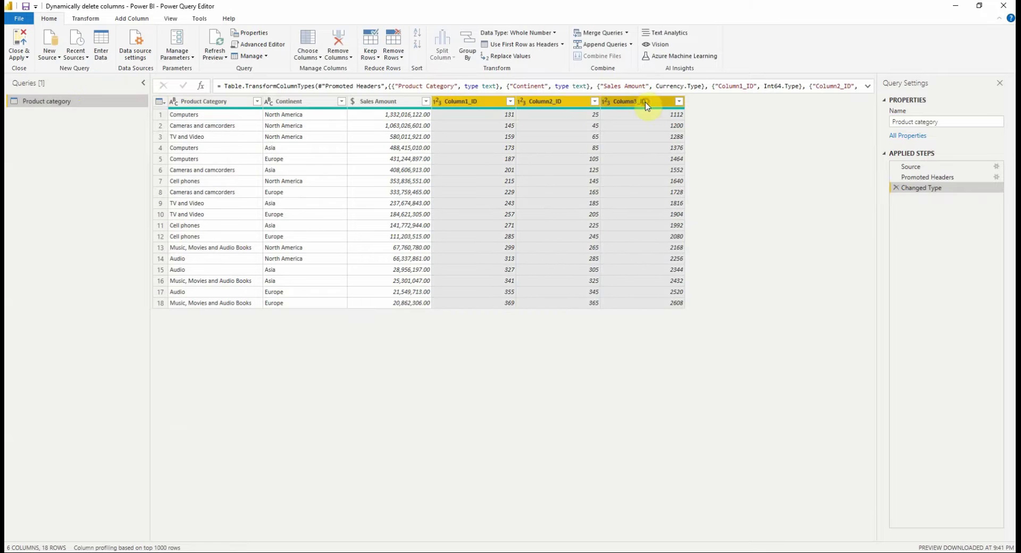
pyautogui.rightClick(573, 103)
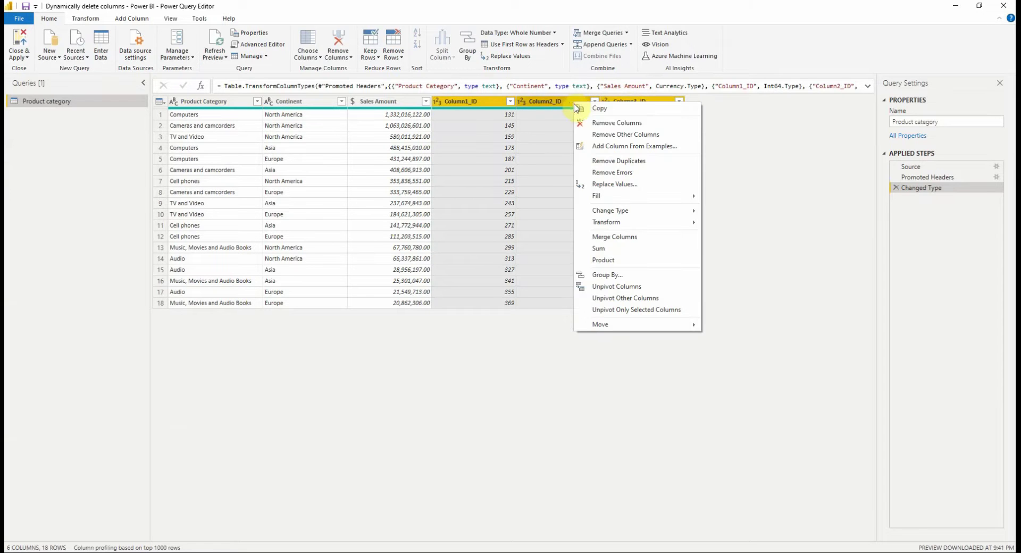
pyautogui.click(615, 123)
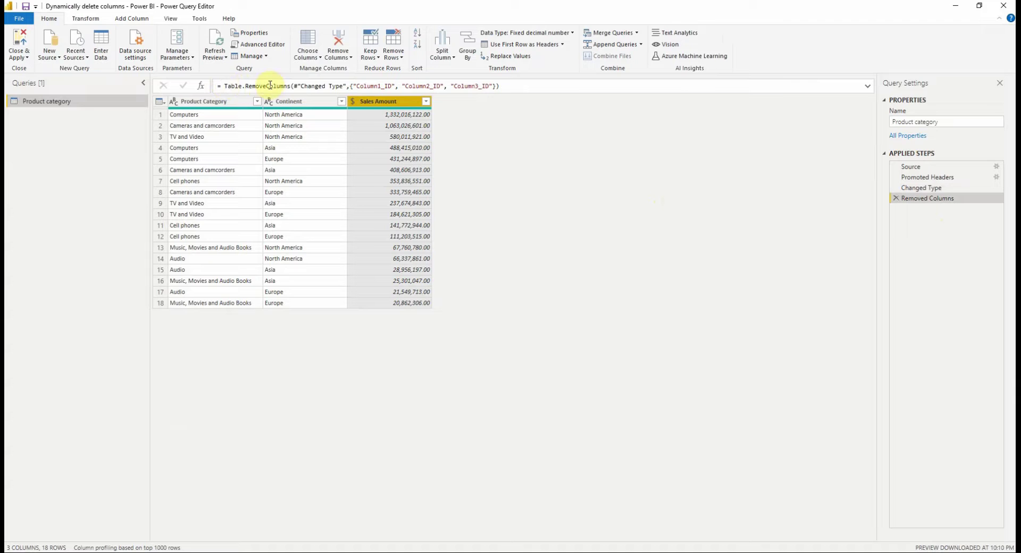
pyautogui.moveTo(225, 85); pyautogui.dragTo(292, 86)
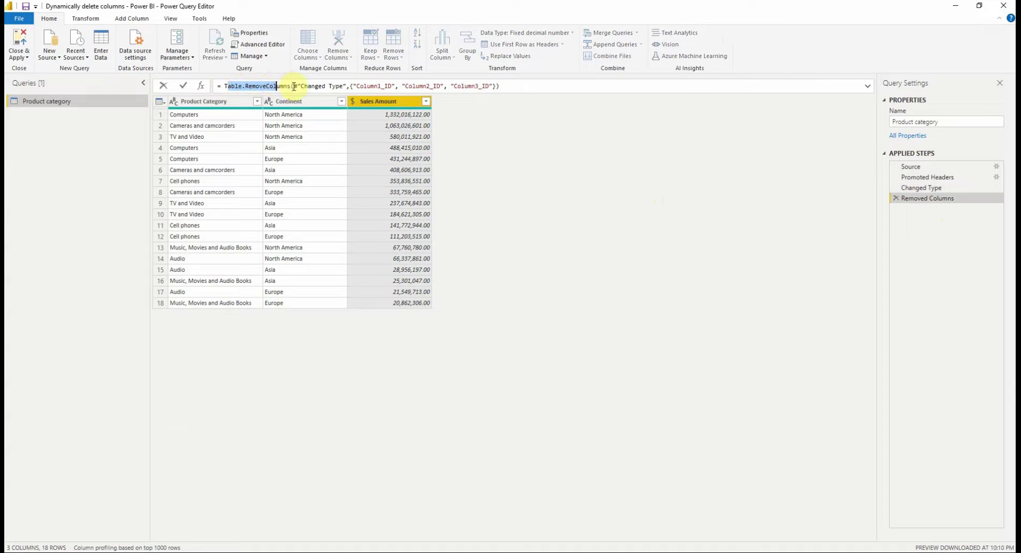
pyautogui.click(294, 86)
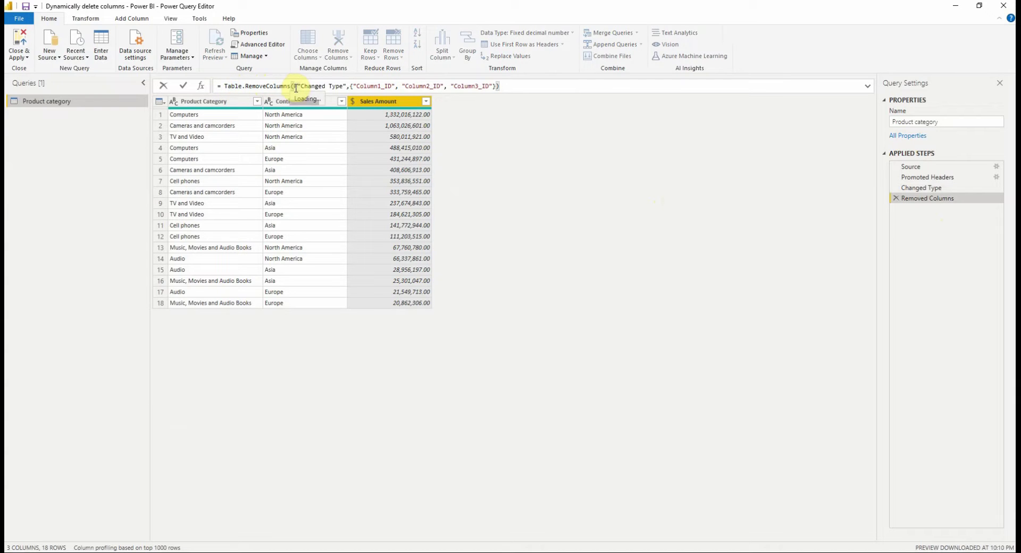
pyautogui.click(299, 88)
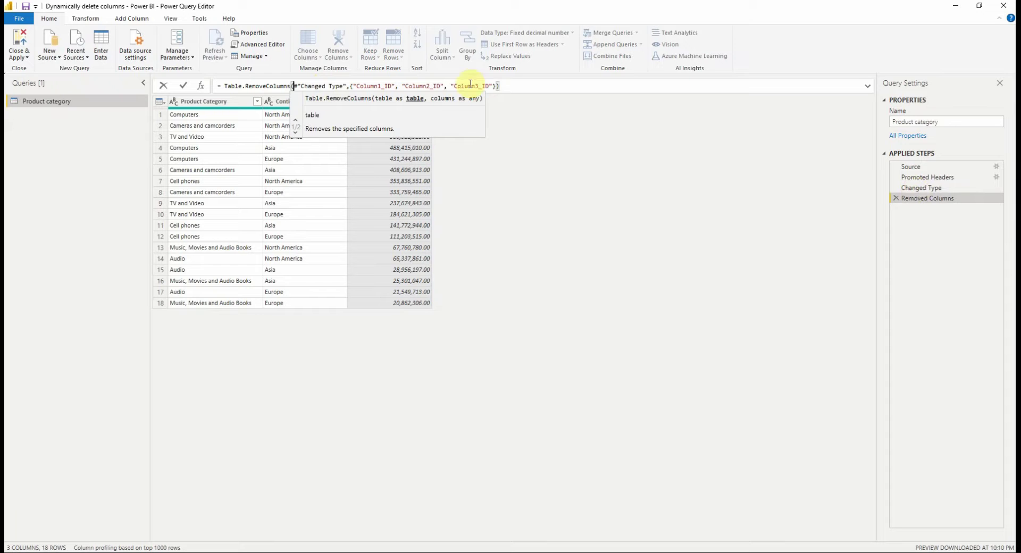
pyautogui.click(441, 86)
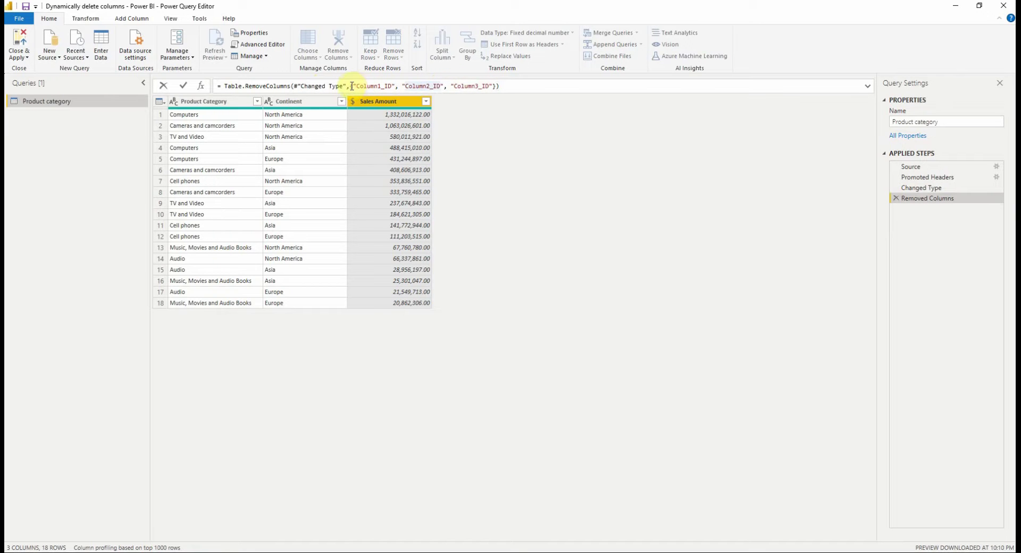
pyautogui.moveTo(351, 87); pyautogui.dragTo(498, 85)
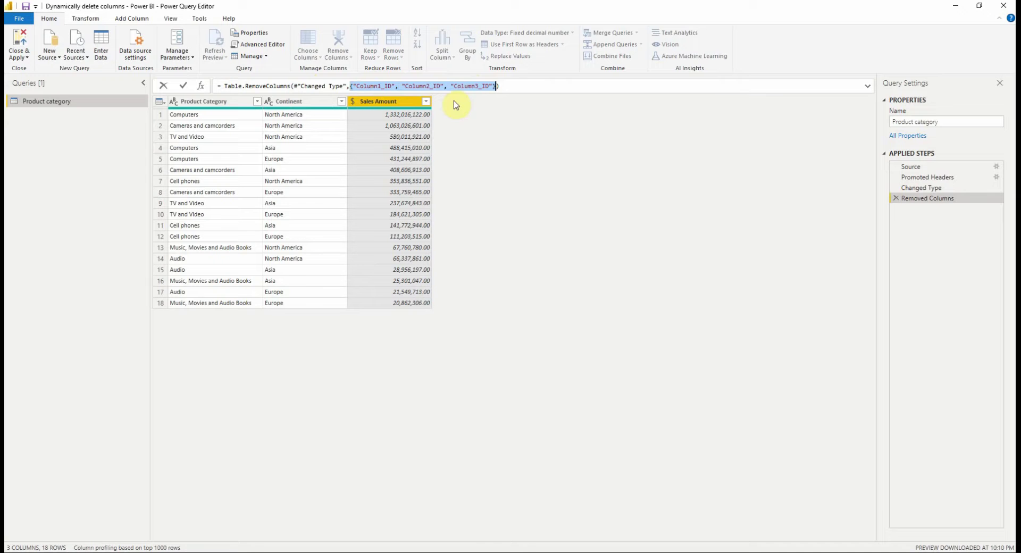
# Duplicate the Product category query, drop the copy's Removed Columns step, and add a custom step.
pyautogui.rightClick(50, 107)
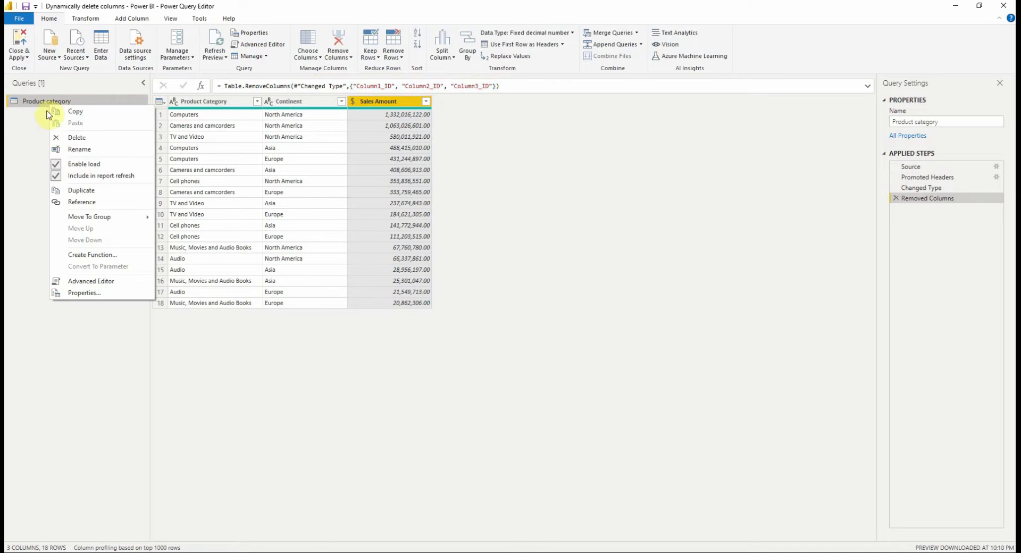
pyautogui.click(79, 191)
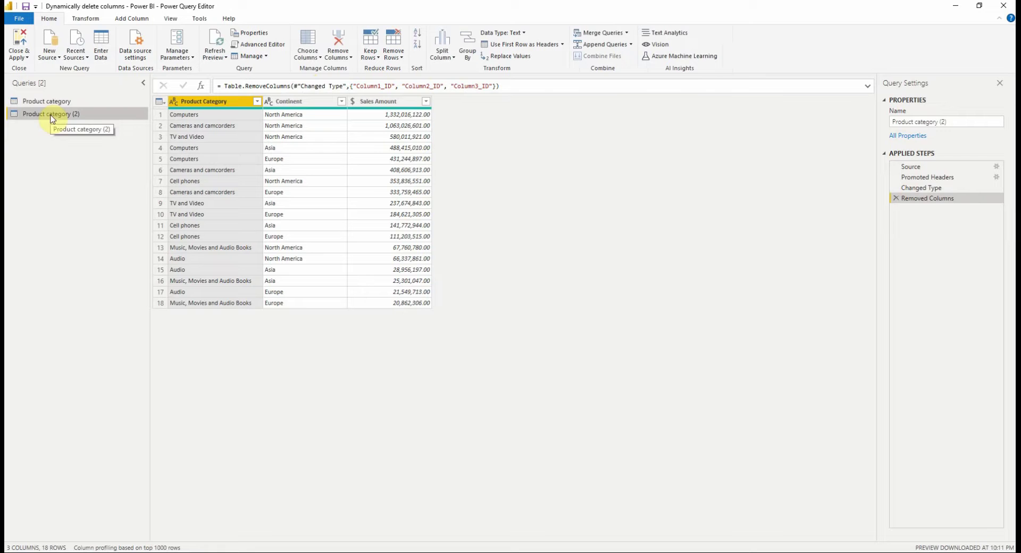
pyautogui.click(897, 198)
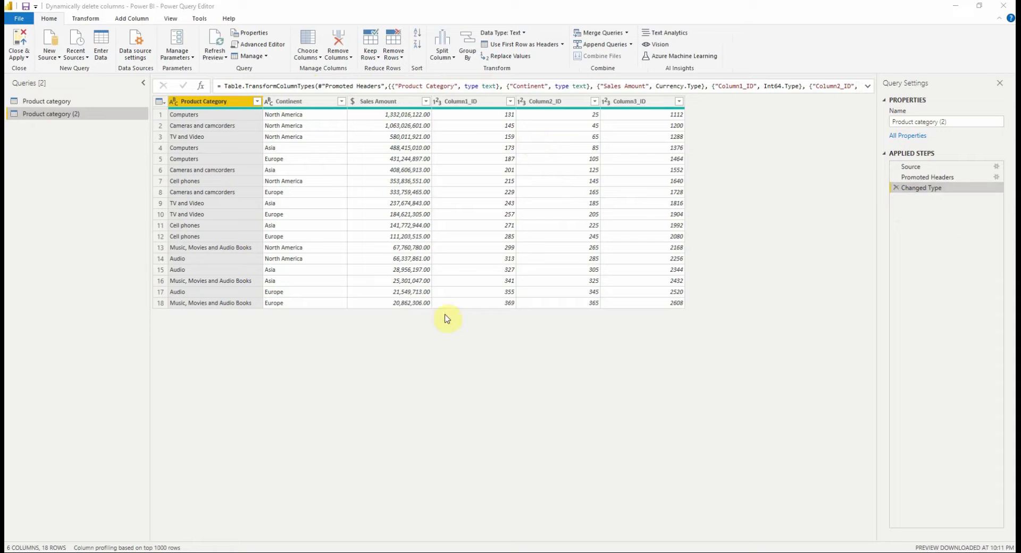
pyautogui.click(202, 87)
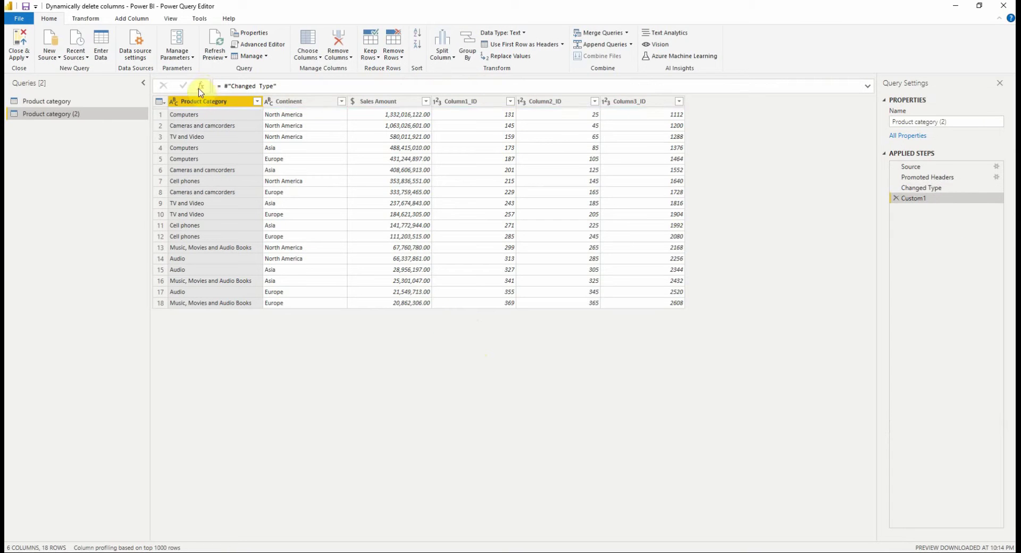
# Set the Custom1 formula to = Table.ColumnNames(#"Changed Type").
pyautogui.click(282, 86)
pyautogui.moveTo(260, 87); pyautogui.dragTo(225, 86)
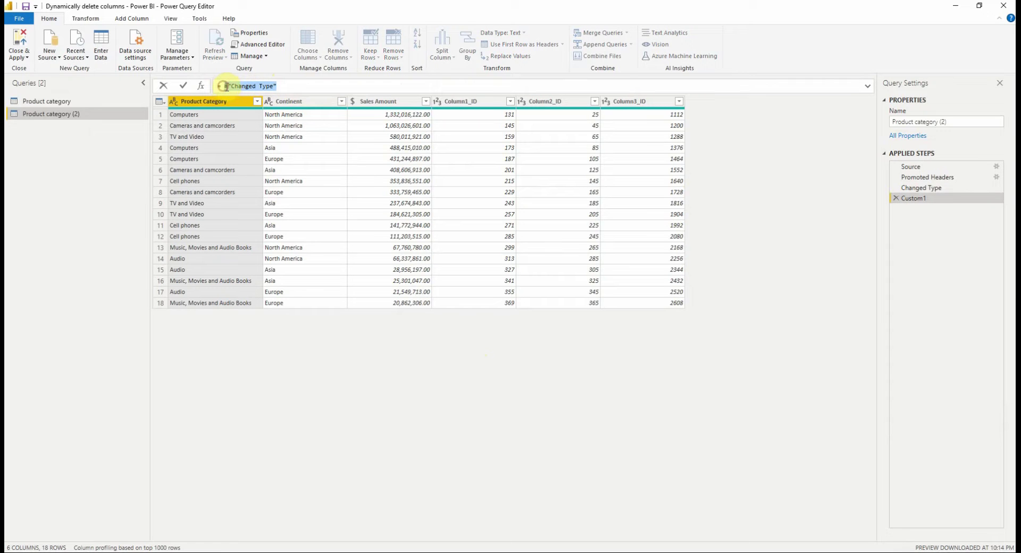
pyautogui.press('BackSpace')
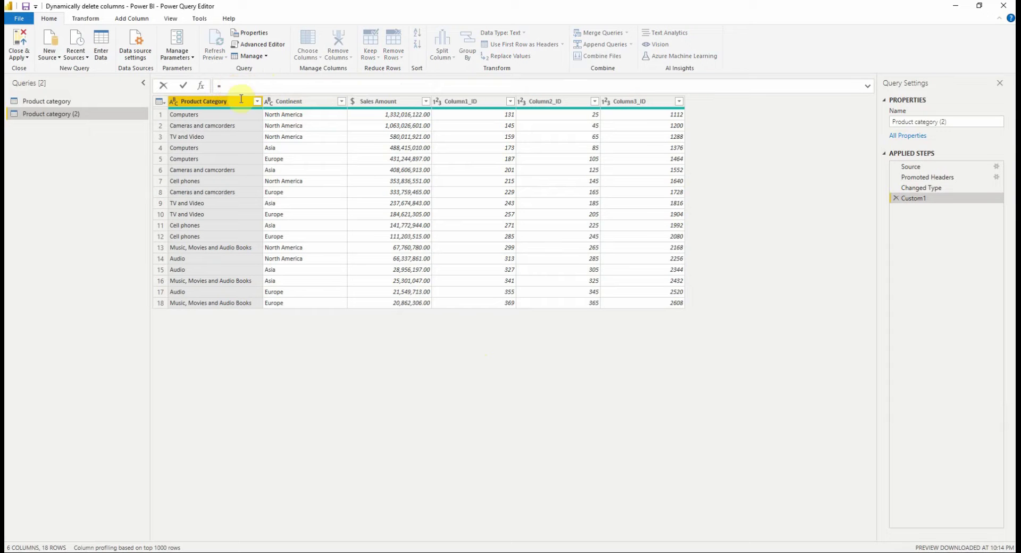
pyautogui.write('Ta')
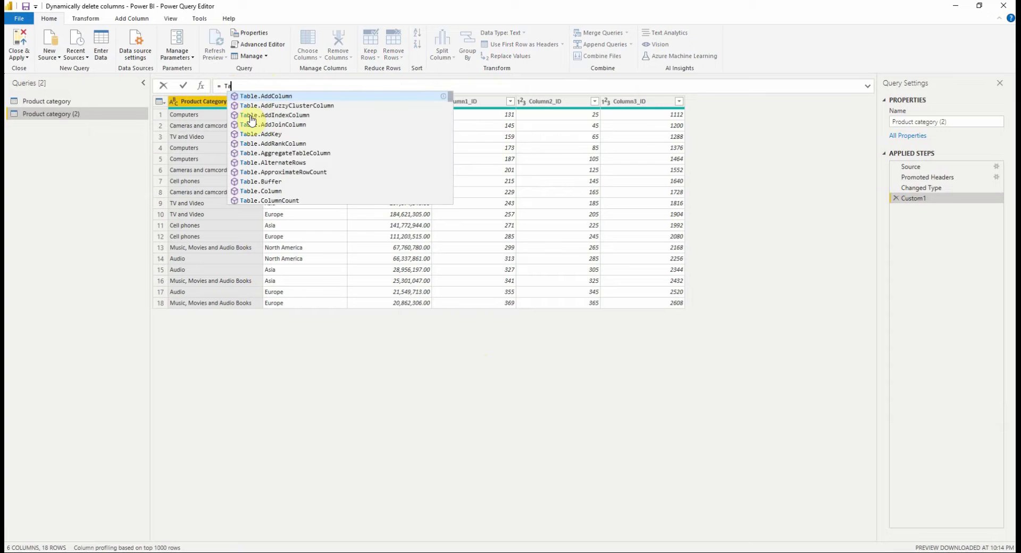
pyautogui.write('ble.colum')
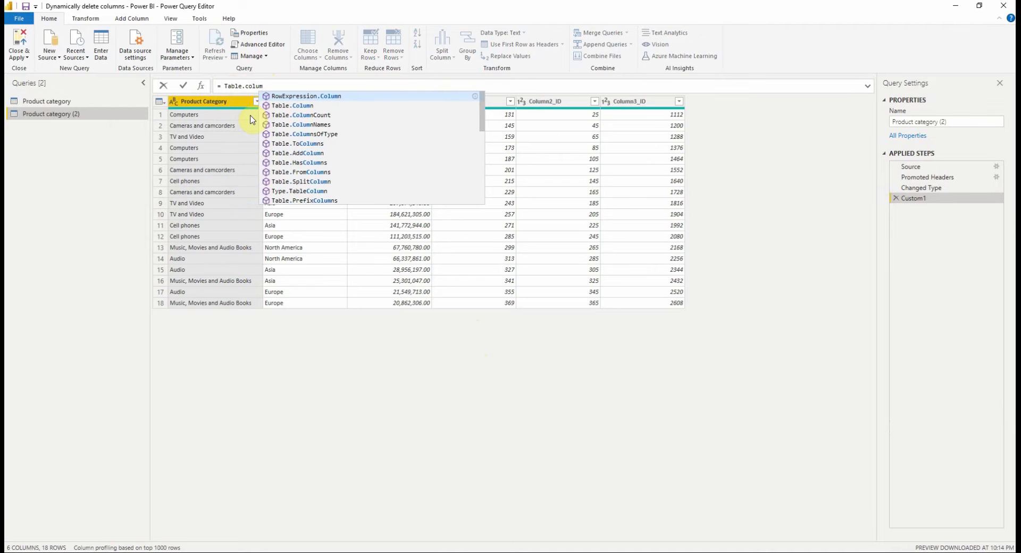
pyautogui.click(290, 124)
pyautogui.write('(')
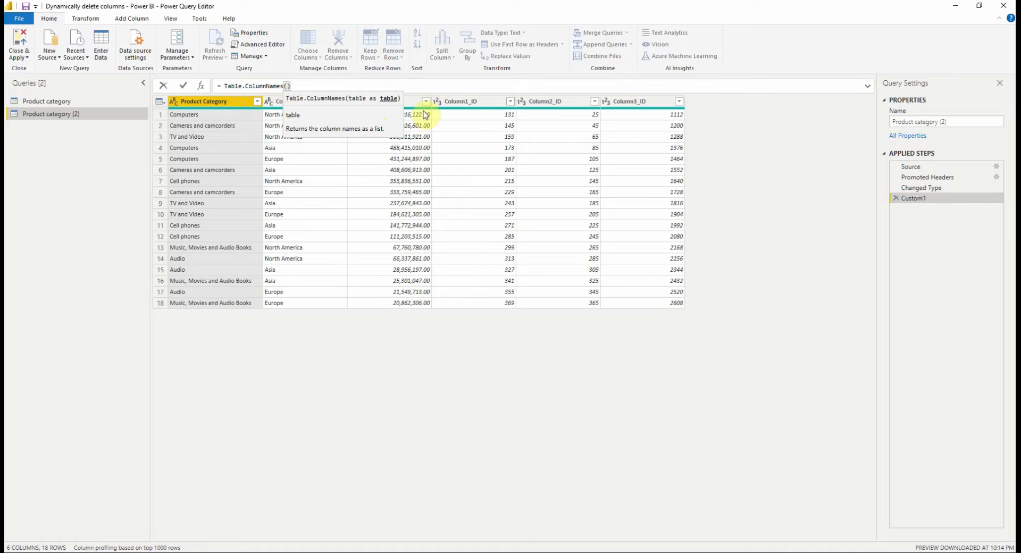
pyautogui.write('hang')
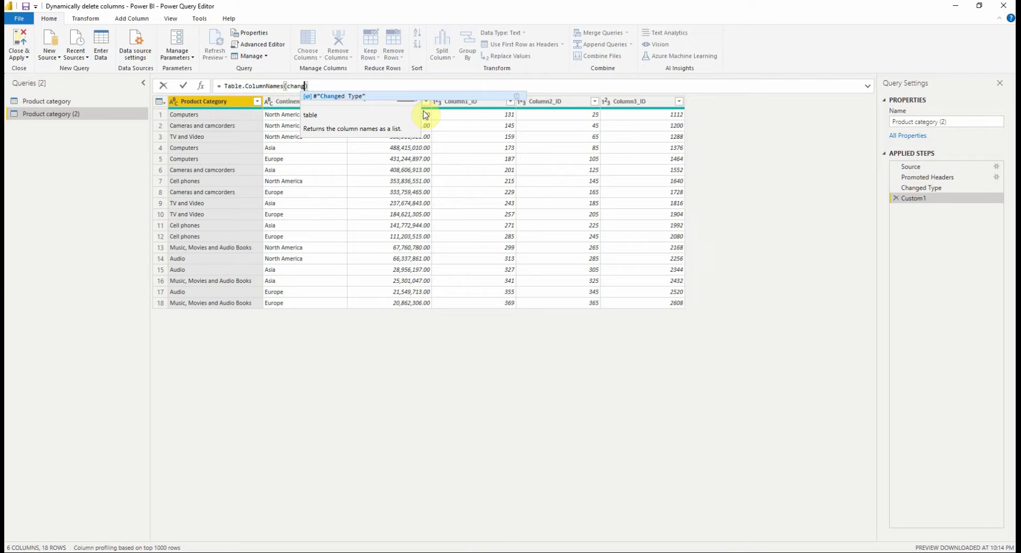
pyautogui.click(351, 96)
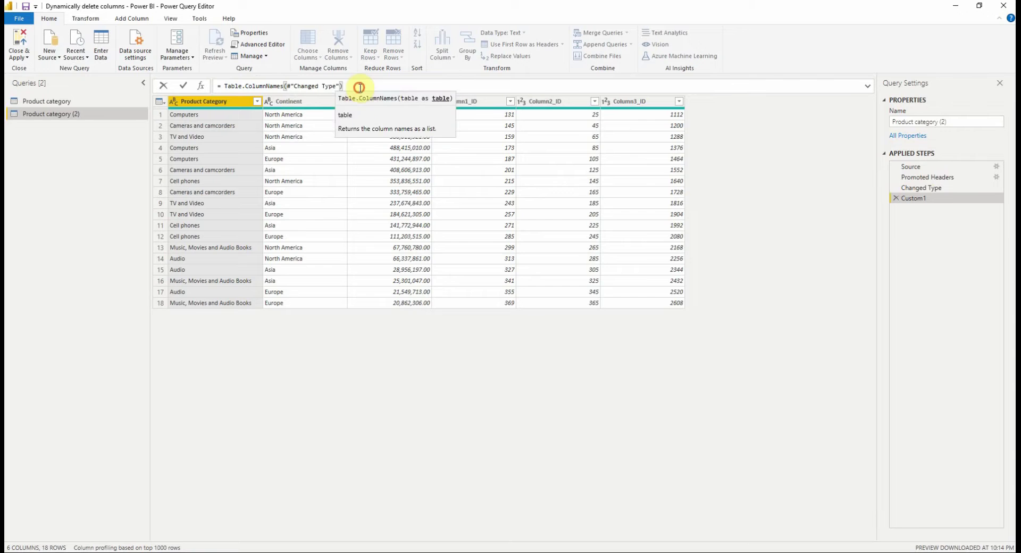
pyautogui.click(360, 88)
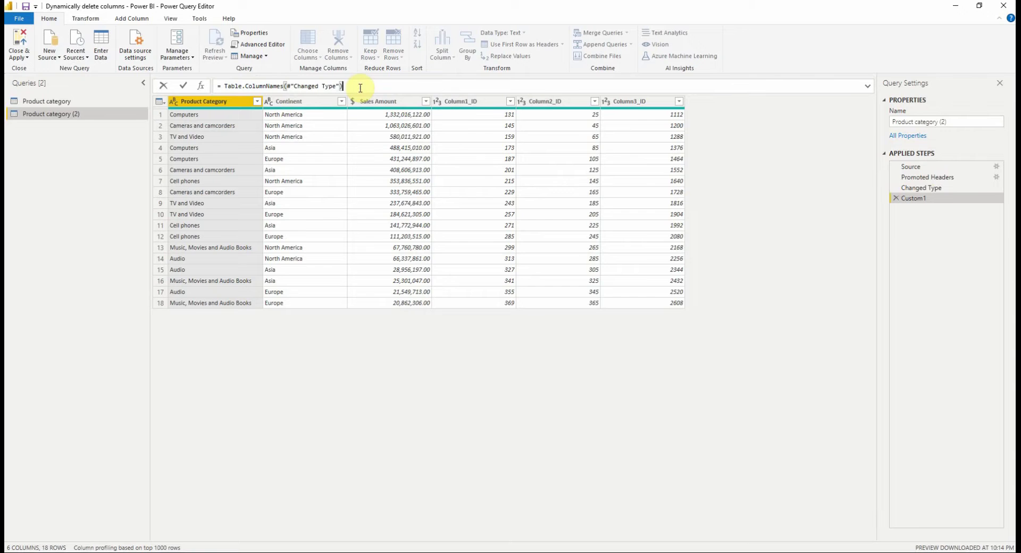
# Commit the column-name list, then wrap the formula's start in List.Select(.
pyautogui.click(183, 86)
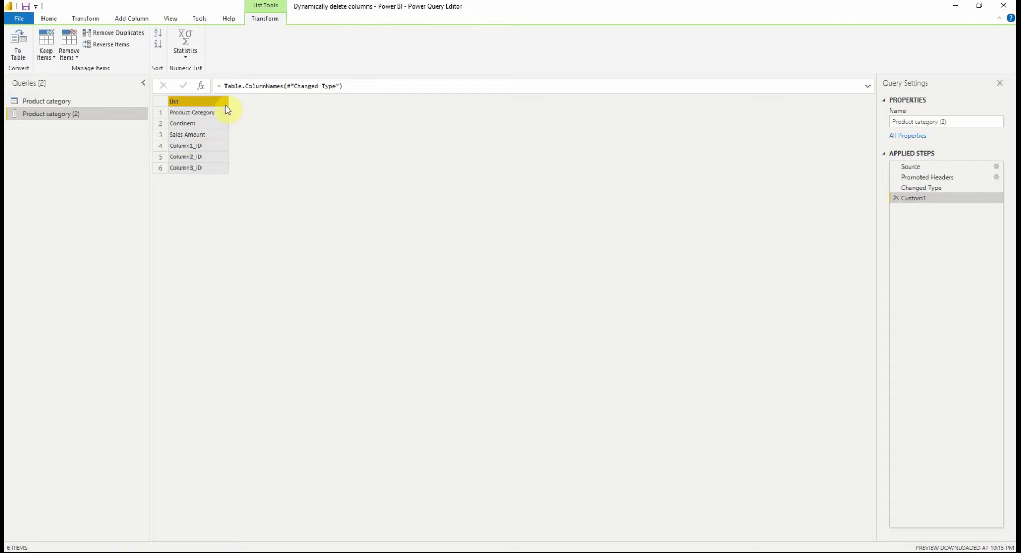
pyautogui.click(225, 85)
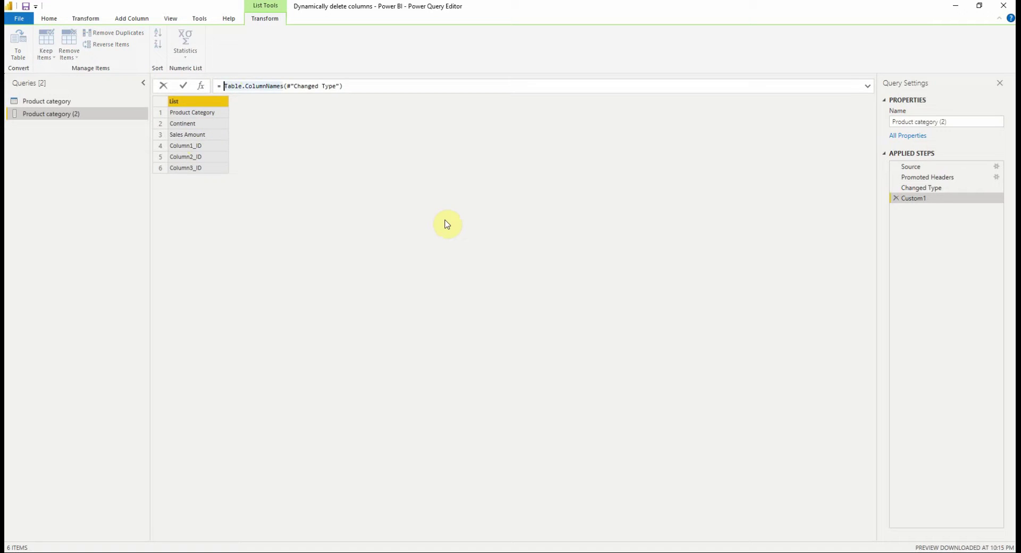
pyautogui.write('List')
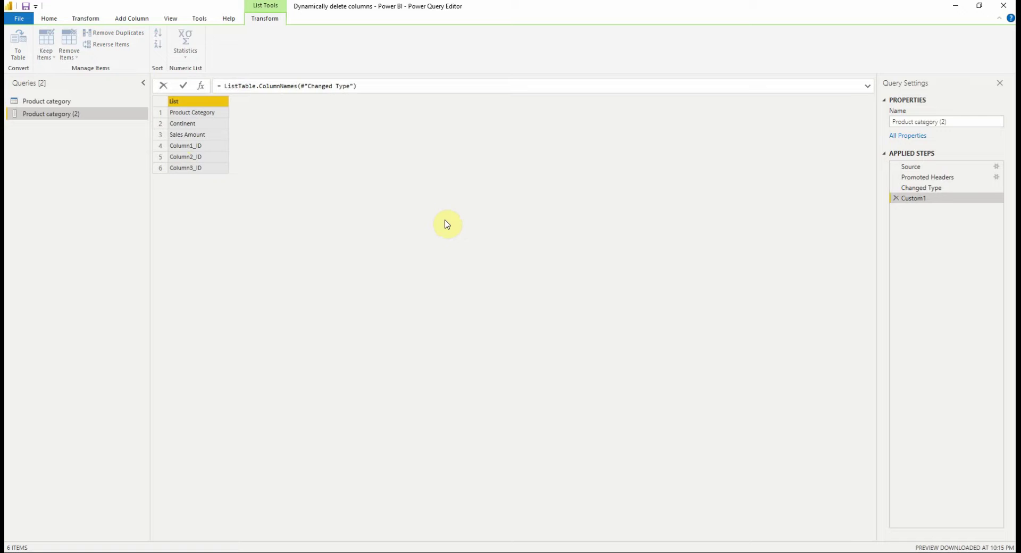
pyautogui.write('.sel')
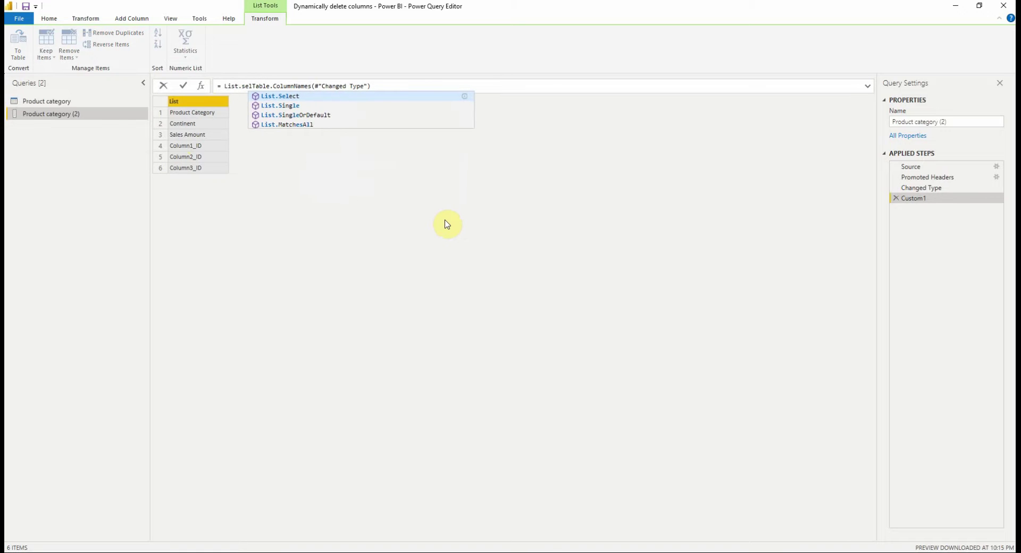
pyautogui.click(465, 97)
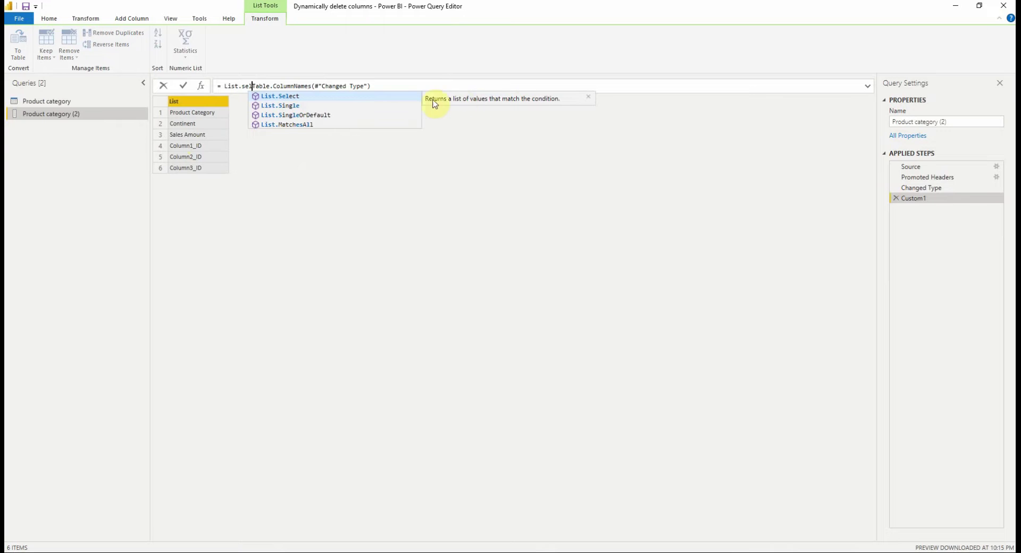
pyautogui.doubleClick(272, 96)
pyautogui.write('(')
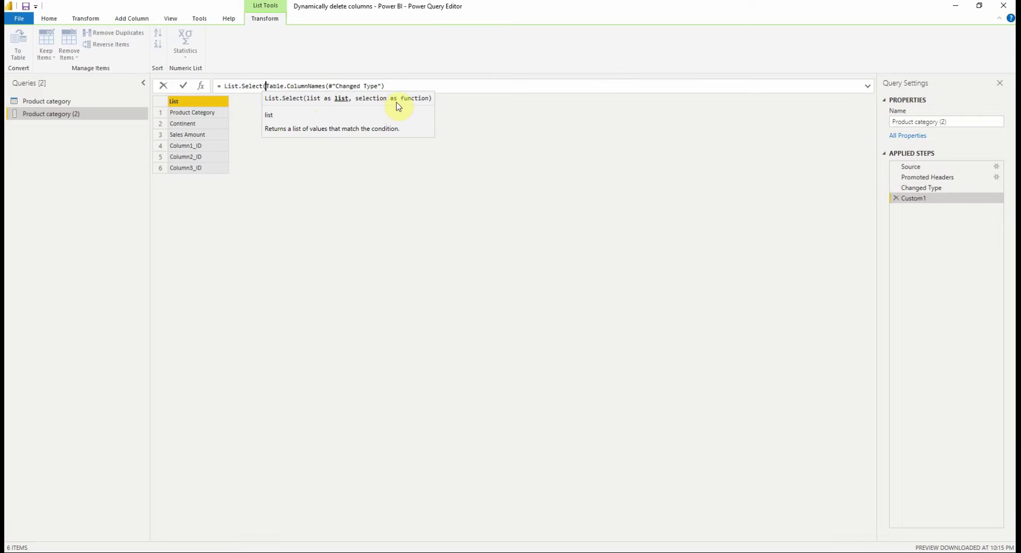
# Add the condition each Text.EndsWith(_, "_ID") and commit, keeping only the _ID names.
pyautogui.click(392, 86)
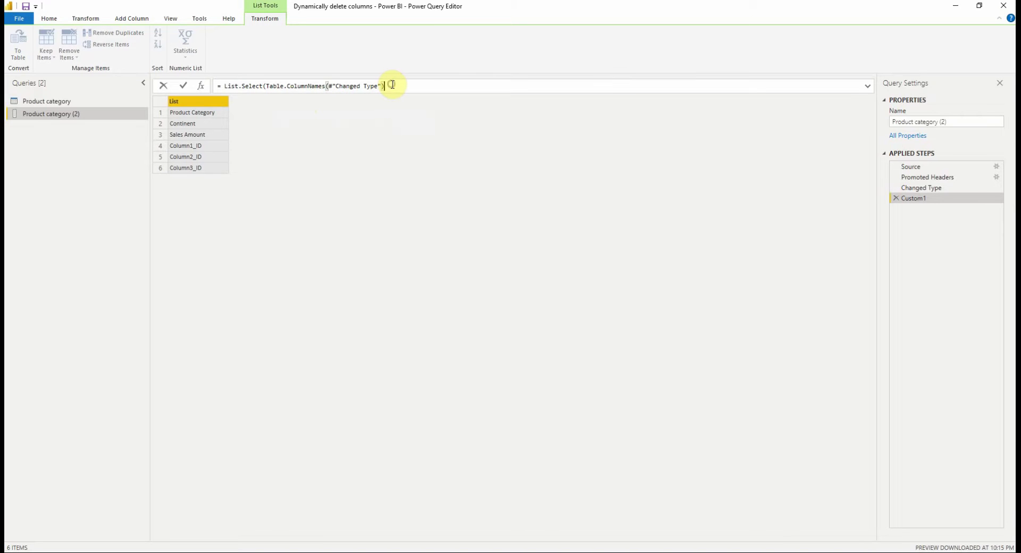
pyautogui.write(',')
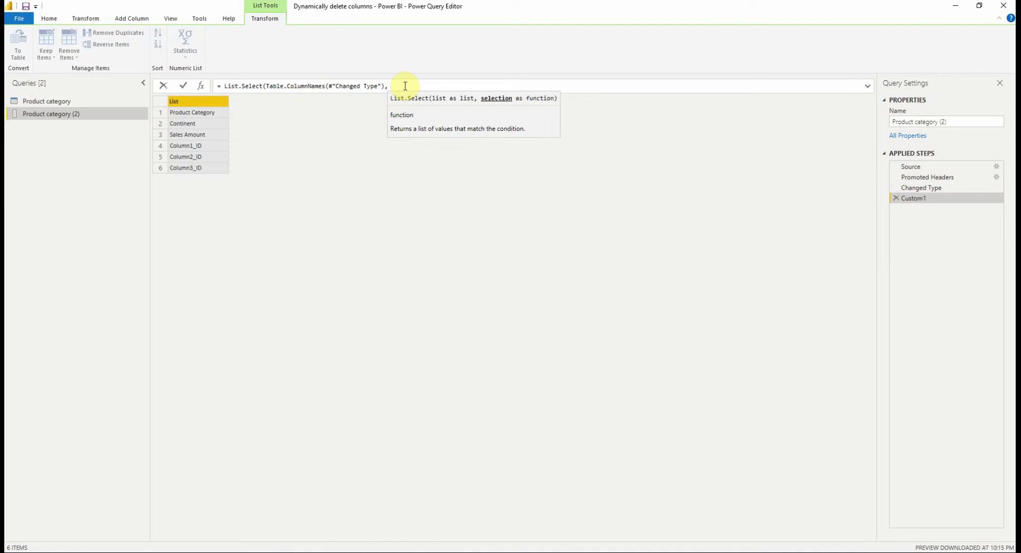
pyautogui.write(' each')
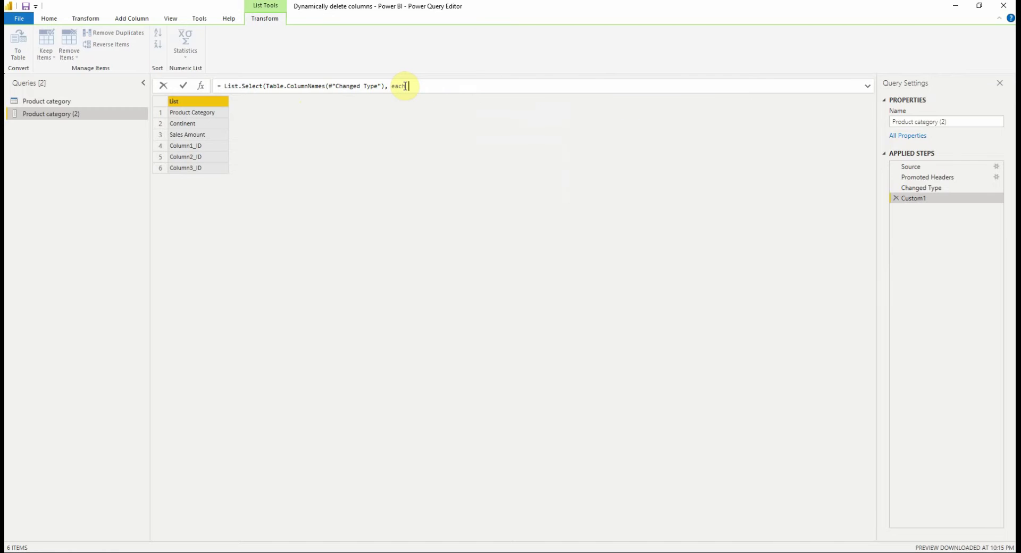
pyautogui.write(' Text.')
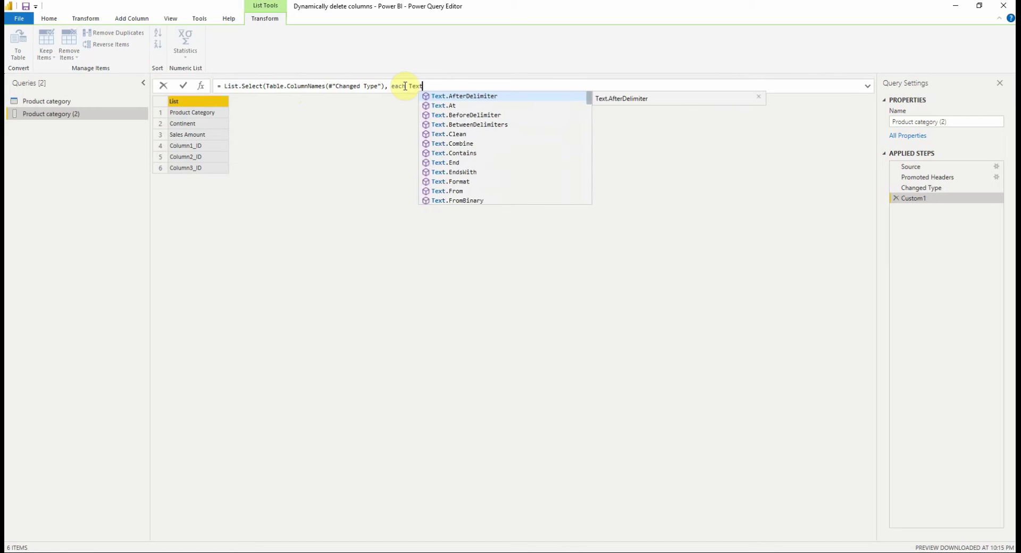
pyautogui.write('End')
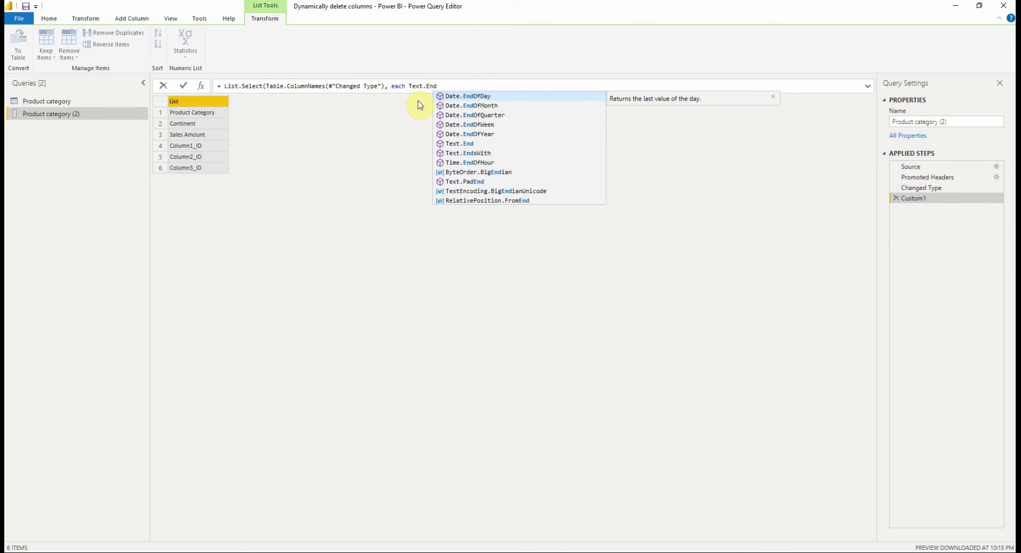
pyautogui.write('s')
pyautogui.press('Tab')
pyautogui.write('(_')
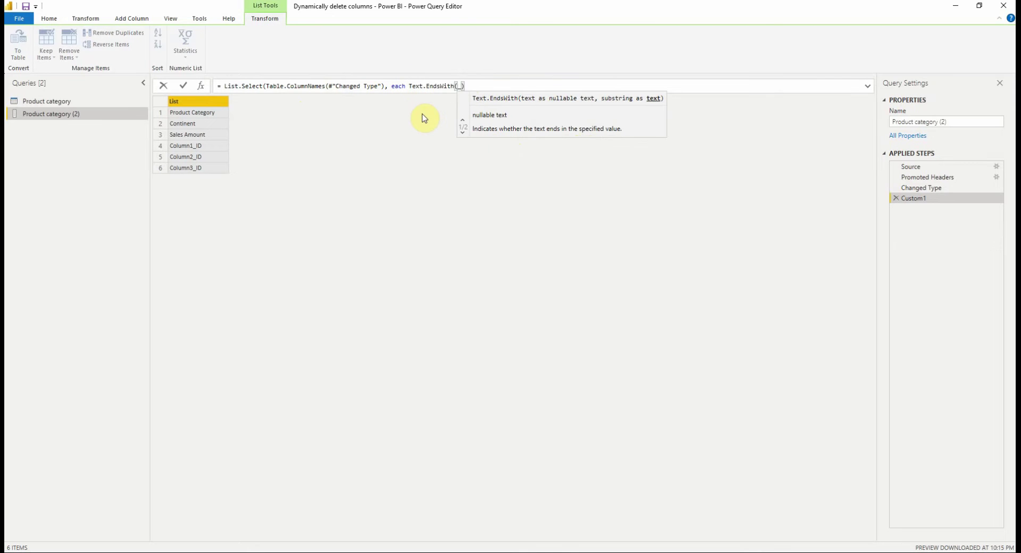
pyautogui.write(', ')
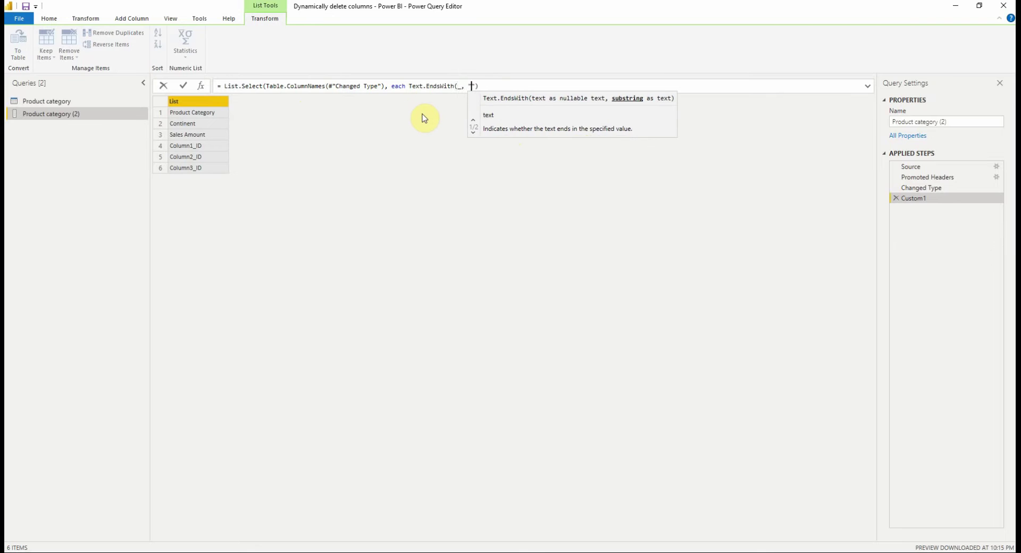
pyautogui.write('"_ID"')
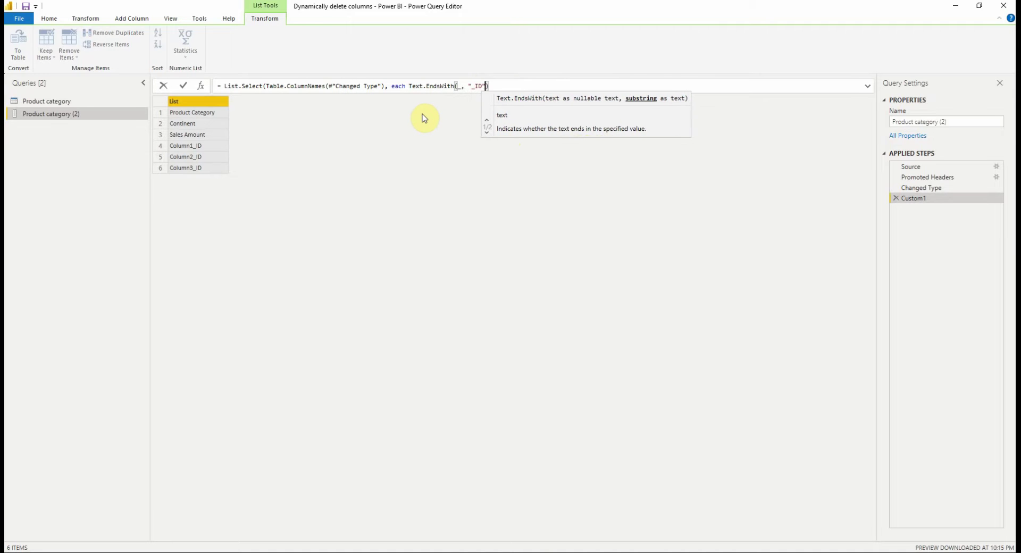
pyautogui.press('End')
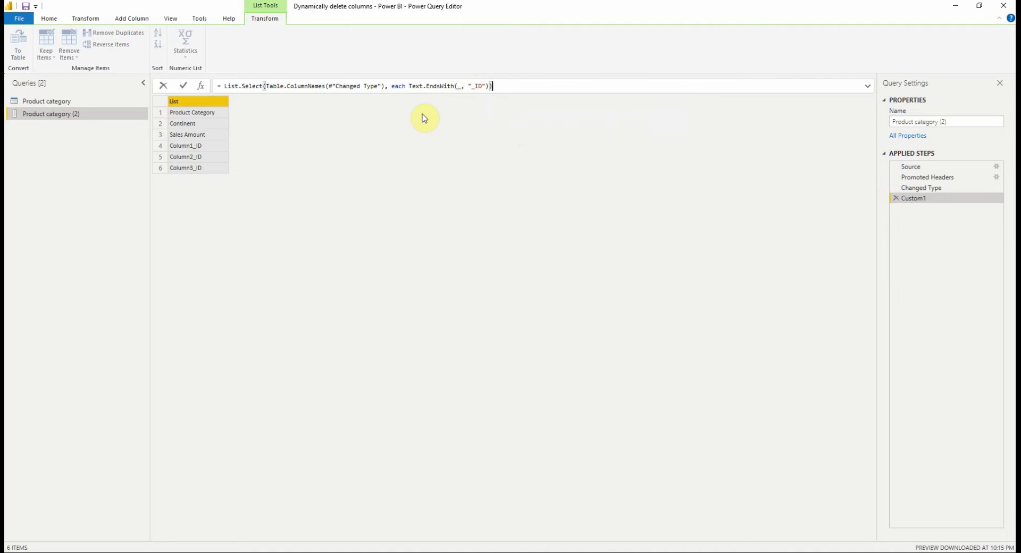
pyautogui.click(183, 86)
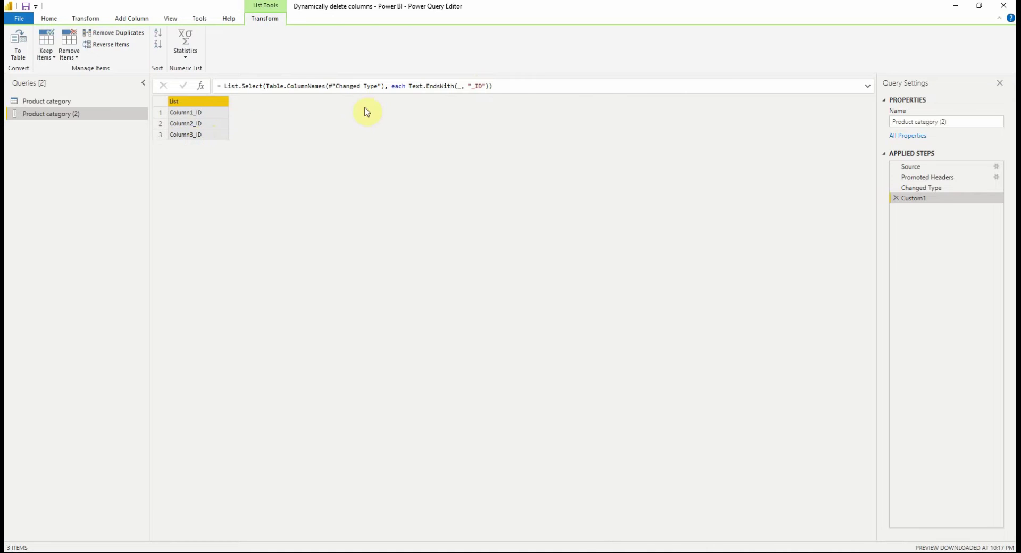
# Replace the three fixed names in Removed Columns with the List.Select filter copied from Custom1.
pyautogui.click(500, 86)
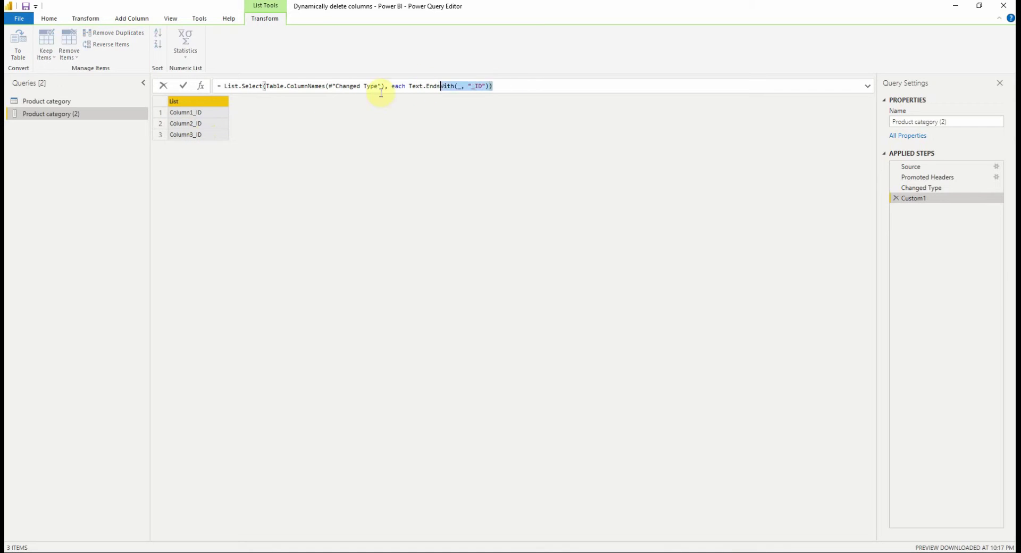
pyautogui.moveTo(269, 90); pyautogui.dragTo(227, 87)
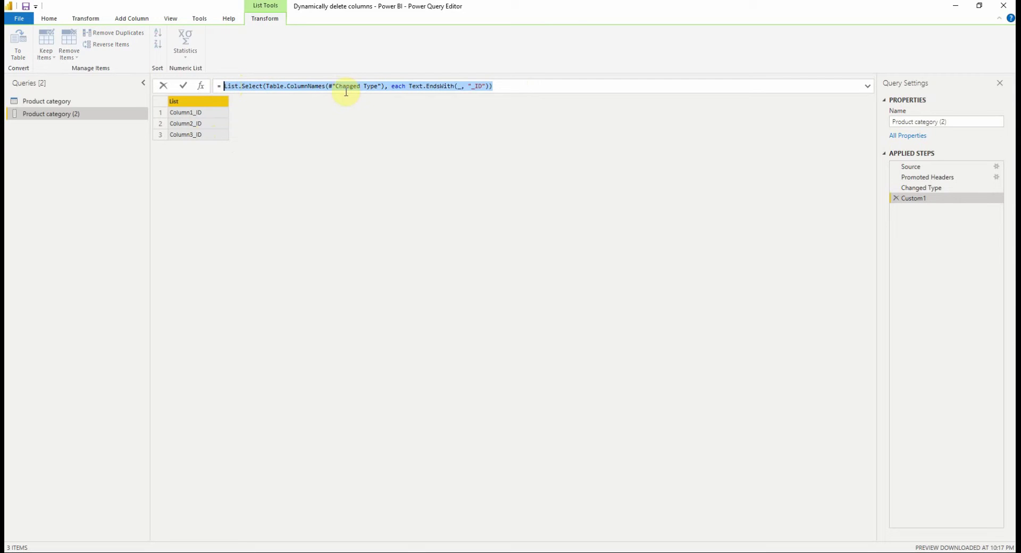
pyautogui.click(48, 101)
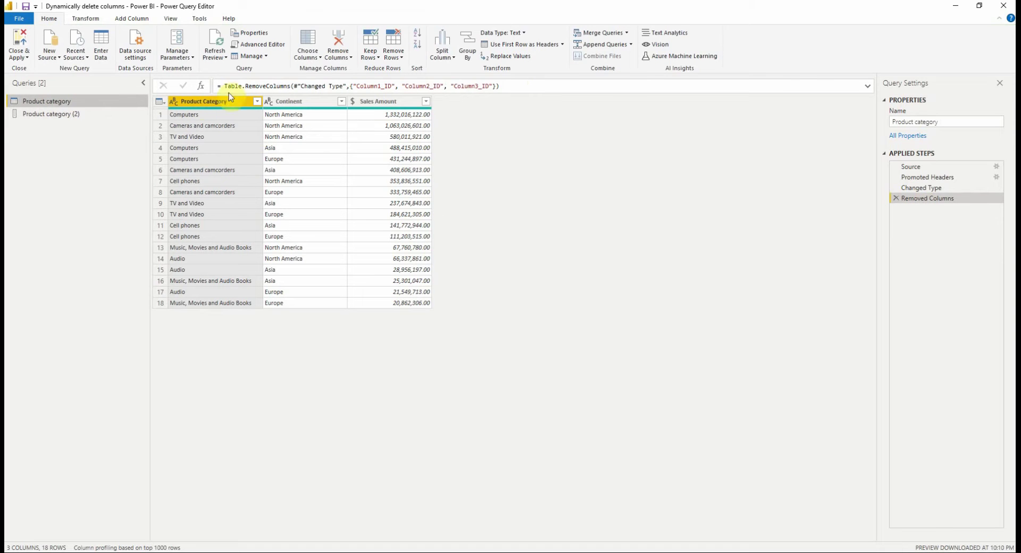
pyautogui.moveTo(350, 86); pyautogui.dragTo(495, 87)
pyautogui.press('Delete')
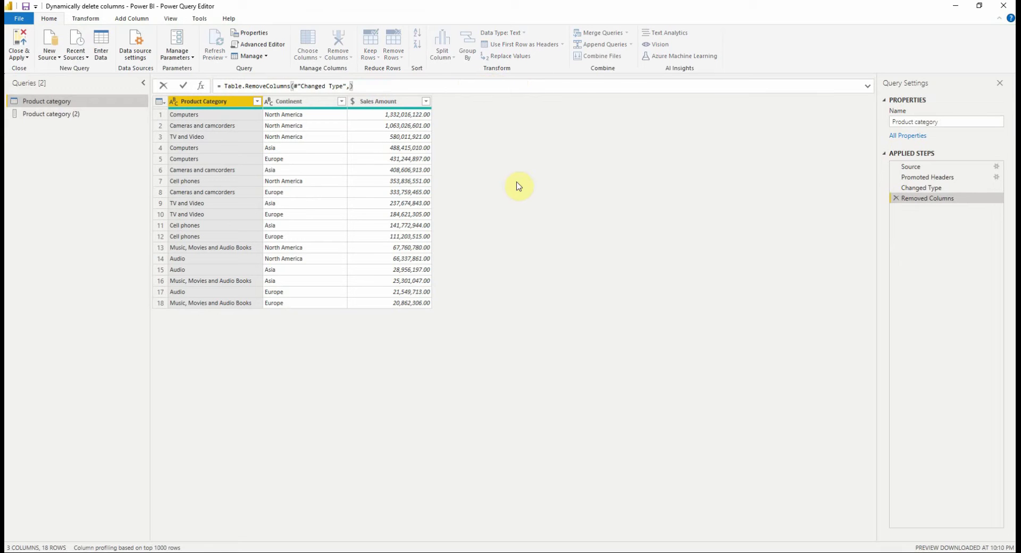
pyautogui.write('List.Select(Table.ColumnNames(#"Changed Type"), each Text.EndsWith(_, "_ID"))')
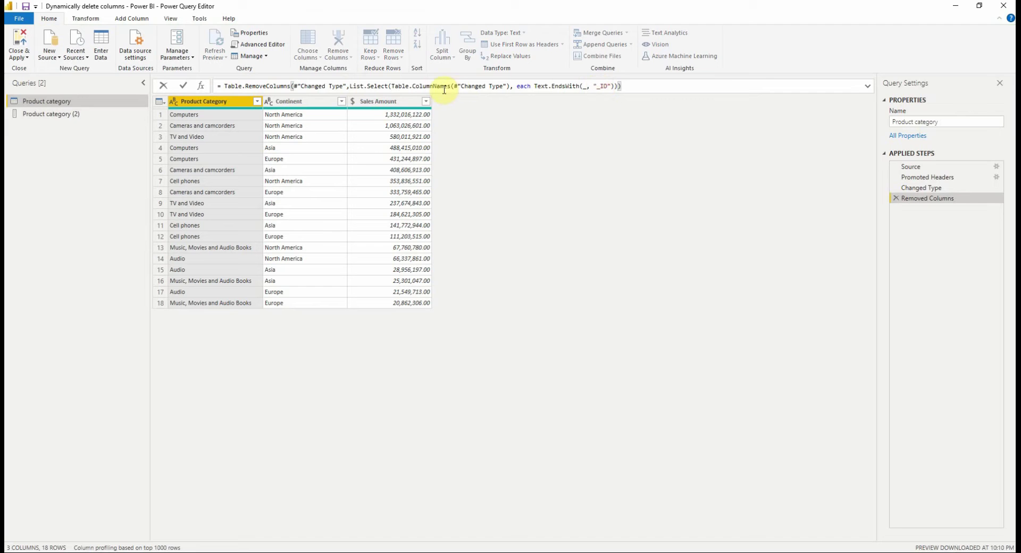
pyautogui.click(183, 87)
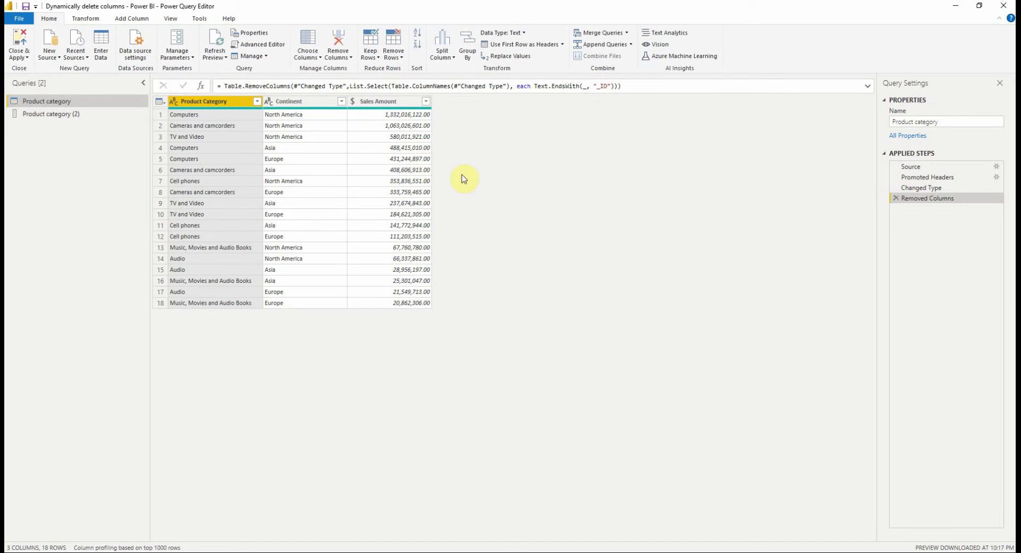
pyautogui.click(922, 189)
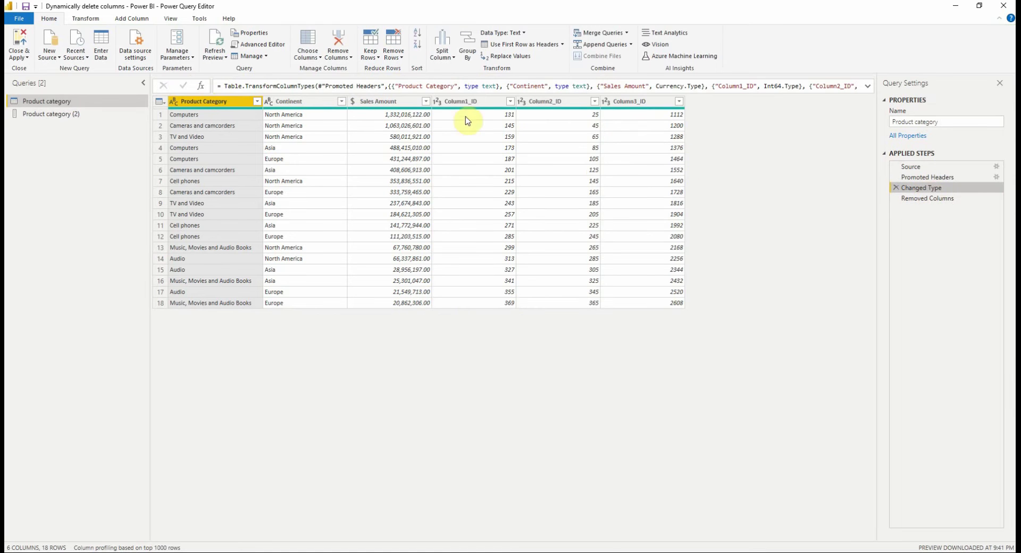
# Fill Column3_ID's header and values from column F into column G.
pyautogui.click(931, 200)
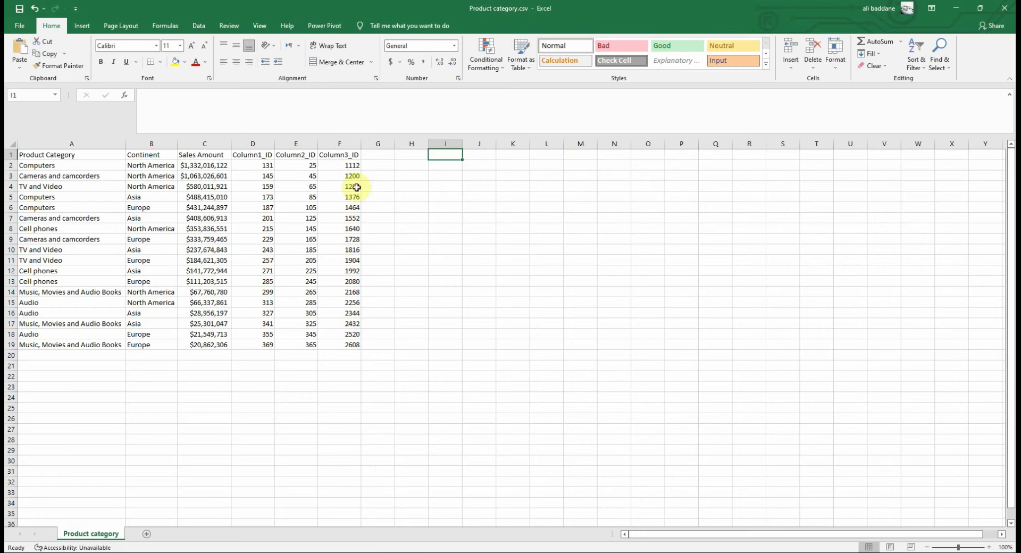
pyautogui.click(339, 156)
pyautogui.moveTo(339, 156); pyautogui.dragTo(381, 351)
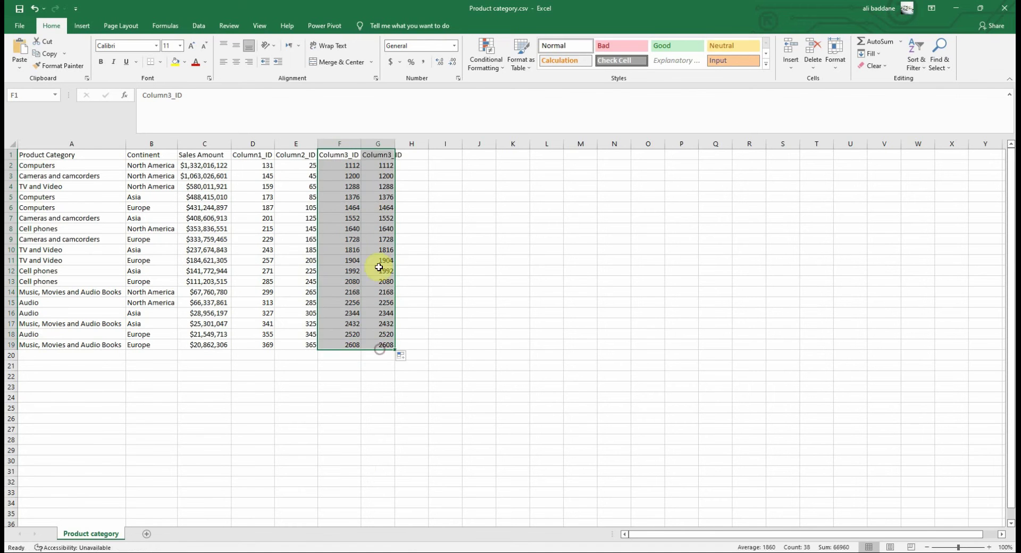
pyautogui.click(386, 155)
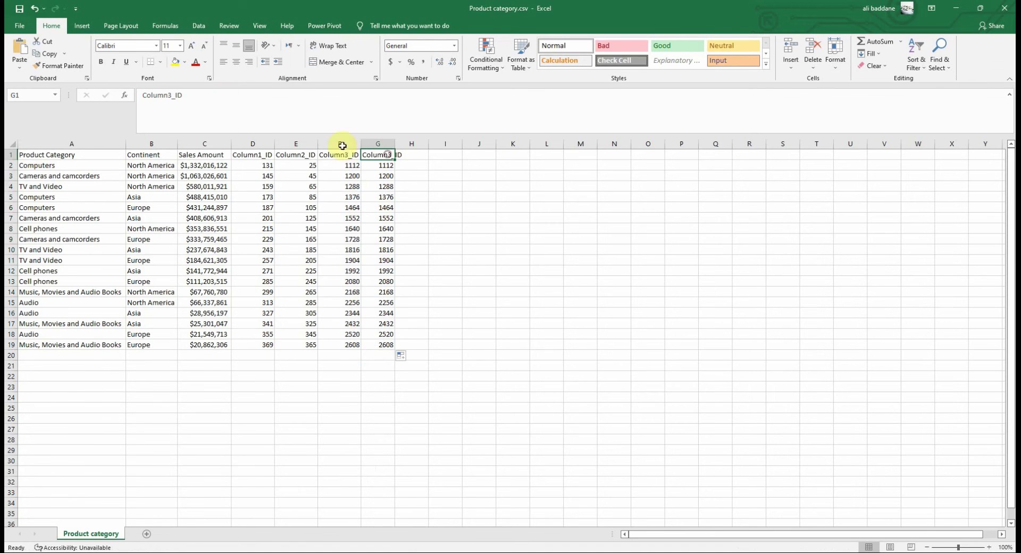
# Rename G1 to Column4_ID and save Product category.csv in CSV format.
pyautogui.doubleClick(172, 95)
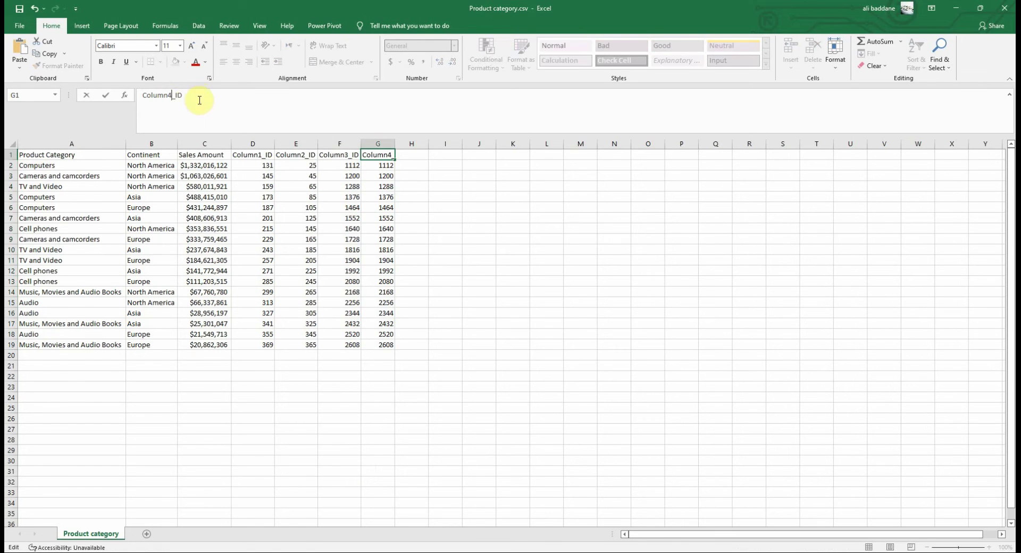
pyautogui.press('BackSpace')
pyautogui.write('4')
pyautogui.press('Return')
pyautogui.click(411, 228)
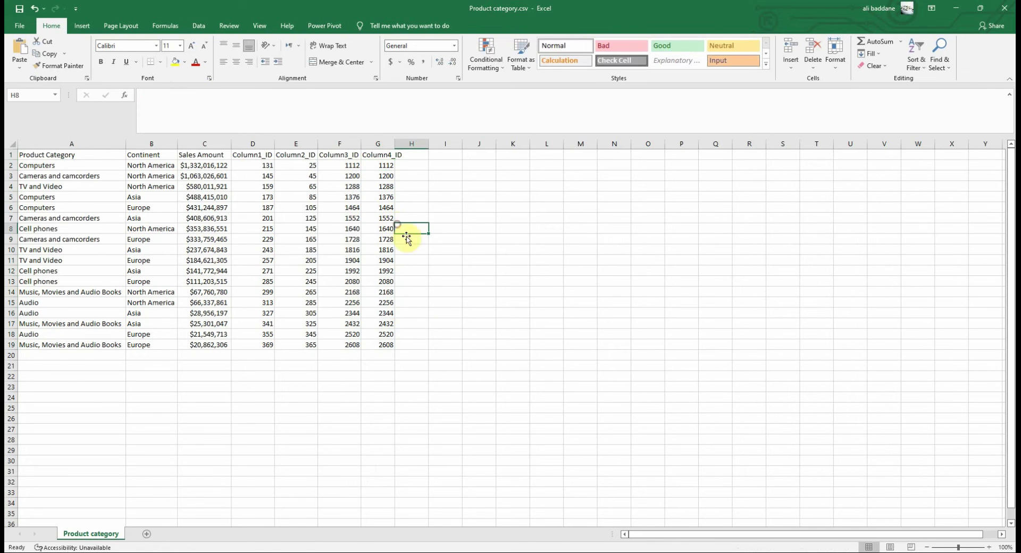
pyautogui.click(19, 9)
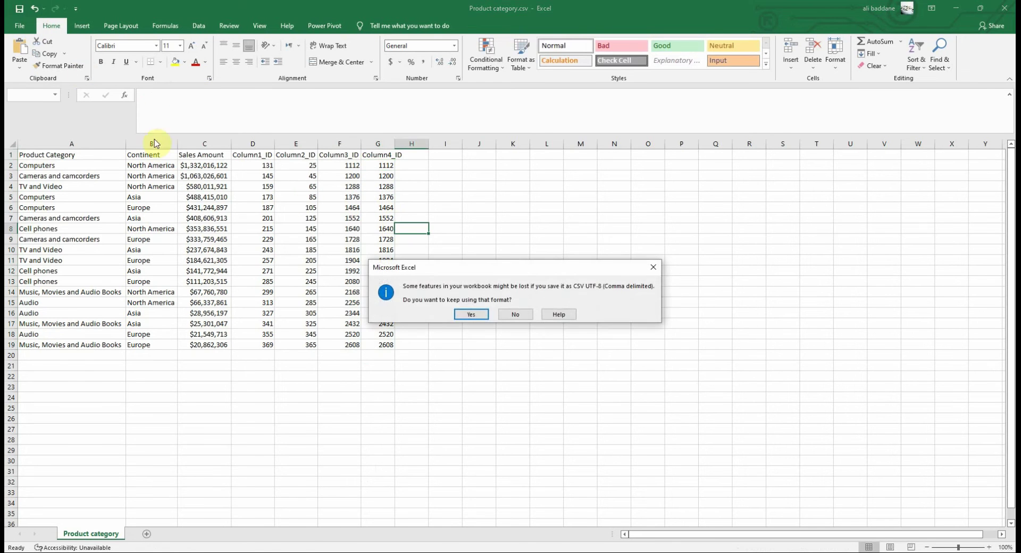
pyautogui.click(474, 314)
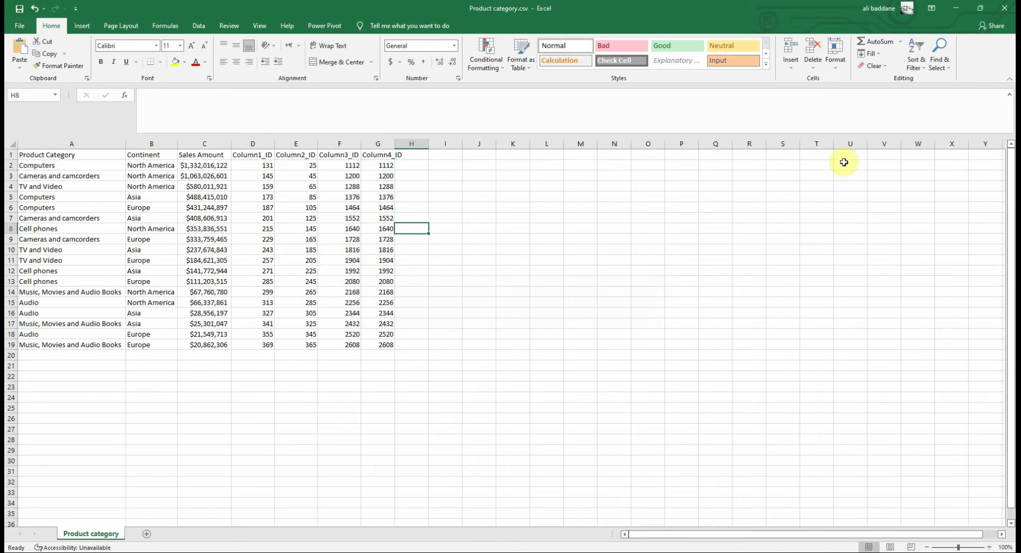
# Step through Source, Promoted Headers, Changed Type and Removed Columns to confirm Column4_ID gets dropped.
pyautogui.click(956, 8)
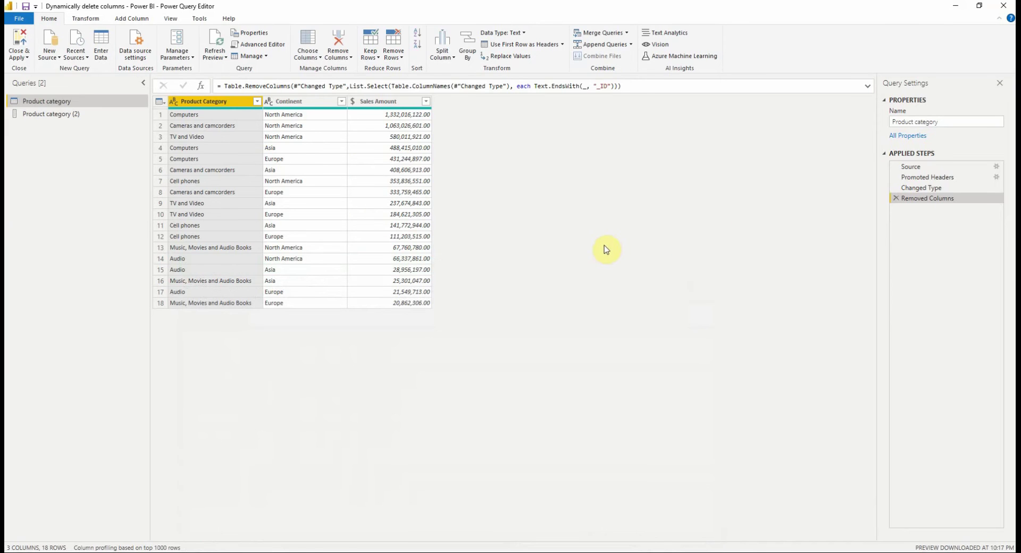
pyautogui.click(941, 167)
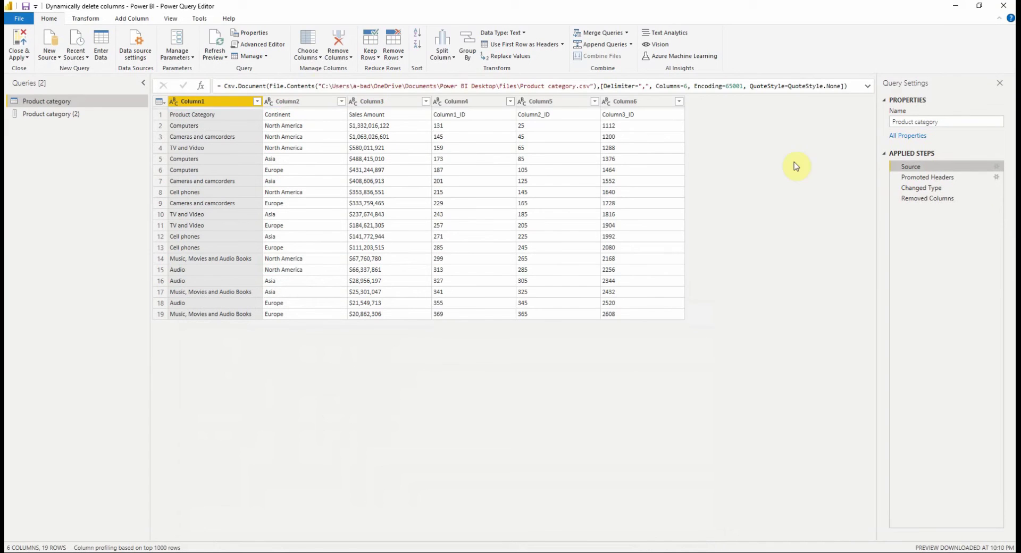
pyautogui.moveTo(322, 86); pyautogui.dragTo(592, 83)
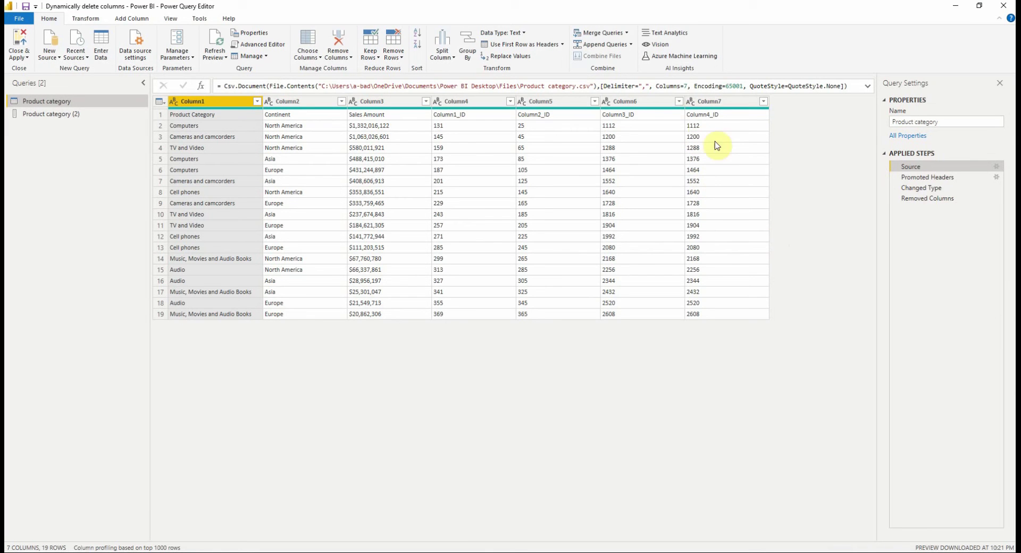
pyautogui.click(925, 177)
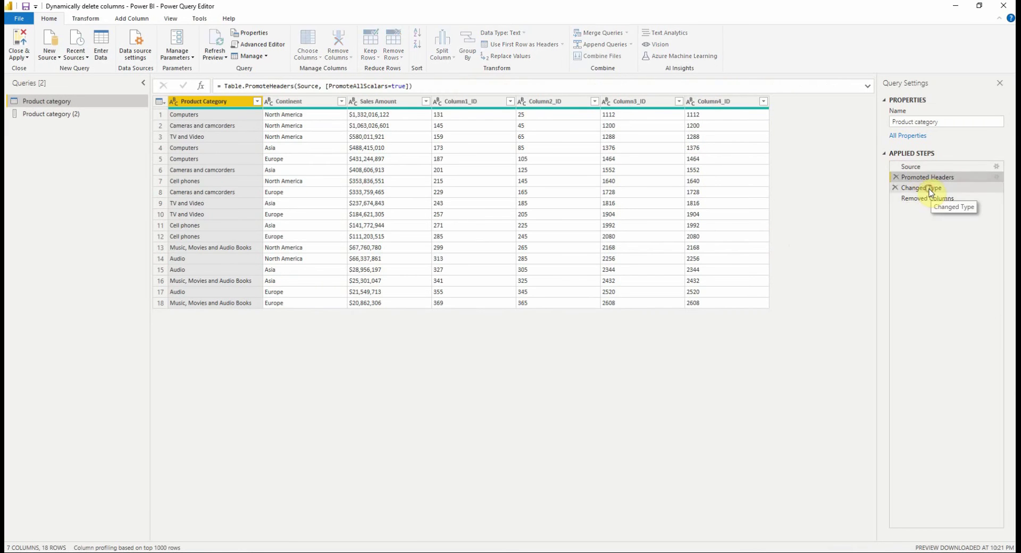
pyautogui.click(930, 190)
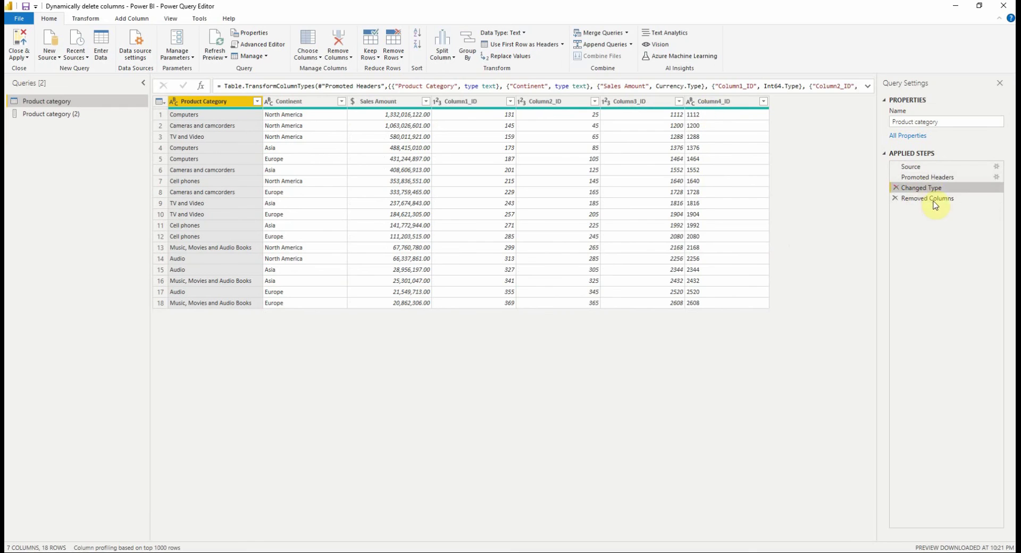
pyautogui.click(933, 198)
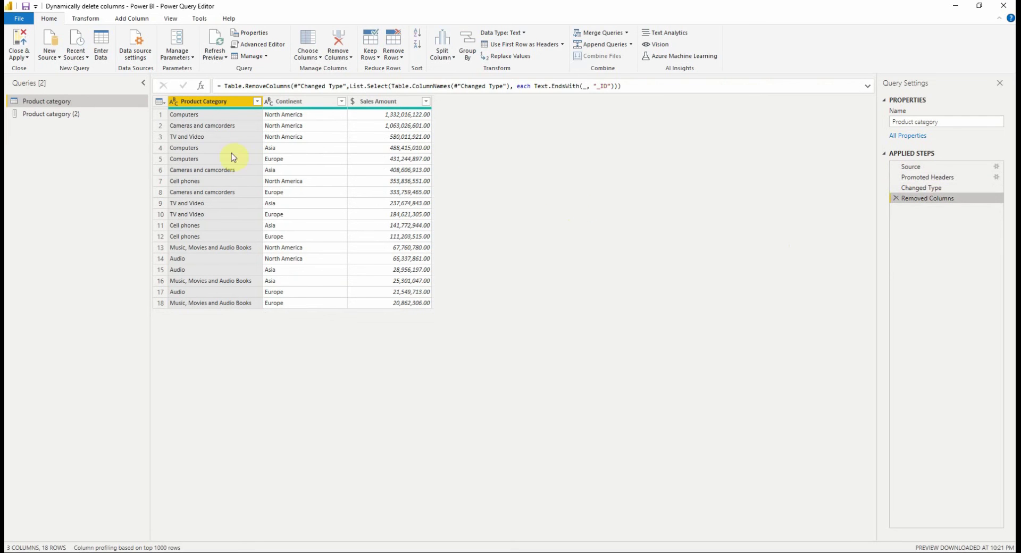
# Delete the Product category (2) helper query, then Close & Apply the Product category changes.
pyautogui.click(54, 113)
pyautogui.rightClick(55, 115)
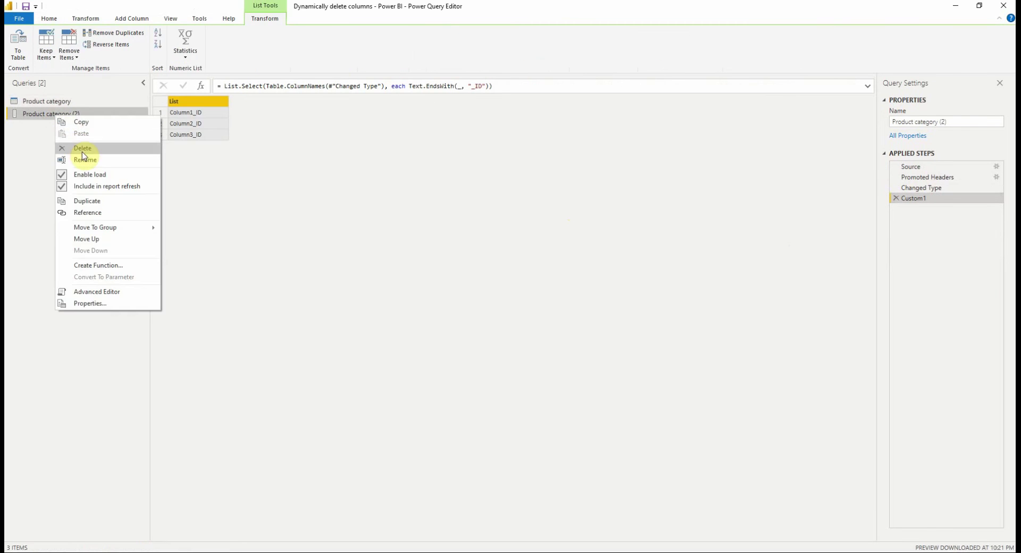
pyautogui.click(80, 148)
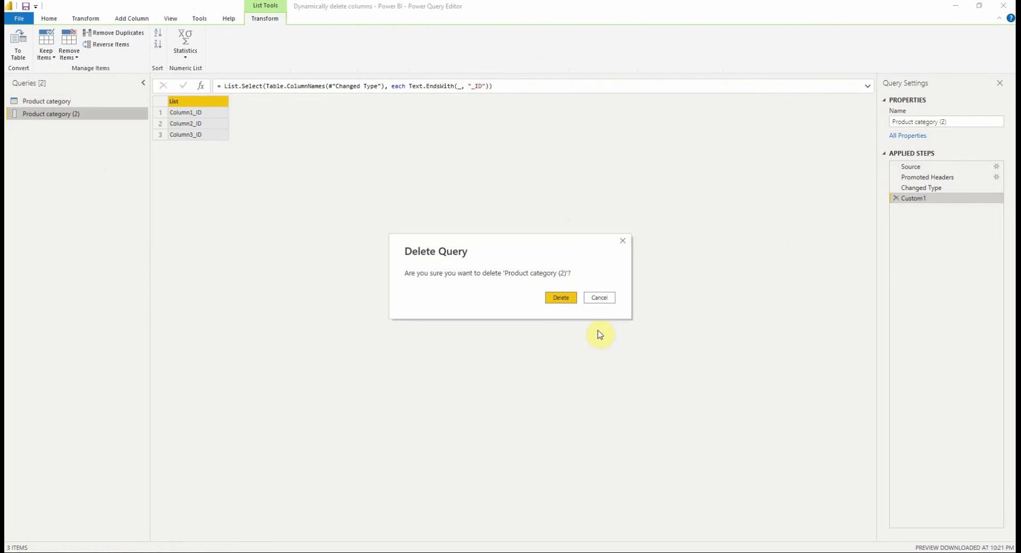
pyautogui.click(559, 297)
pyautogui.click(46, 101)
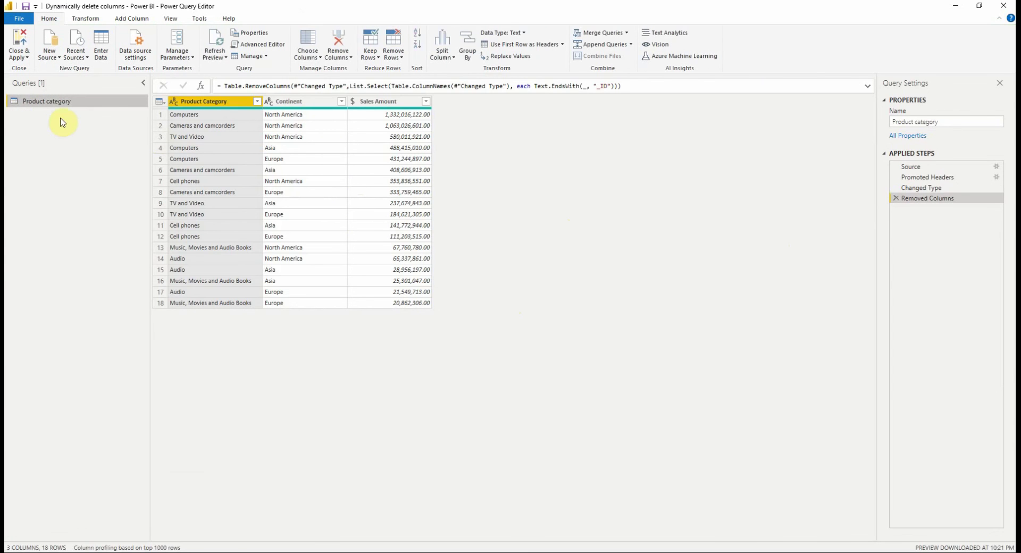
pyautogui.click(19, 55)
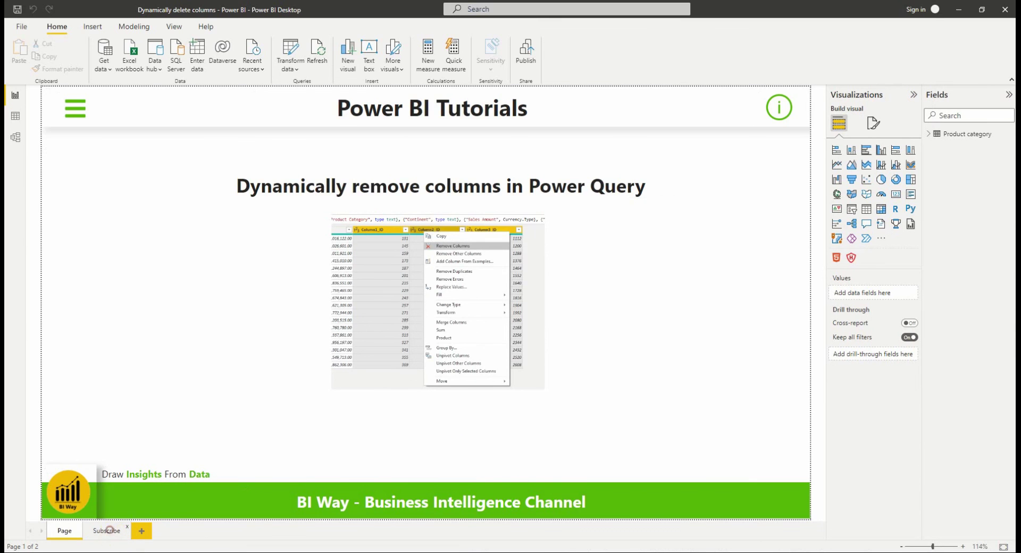
# Switch to the Subscribe report page showing the thank-you message.
pyautogui.click(107, 530)
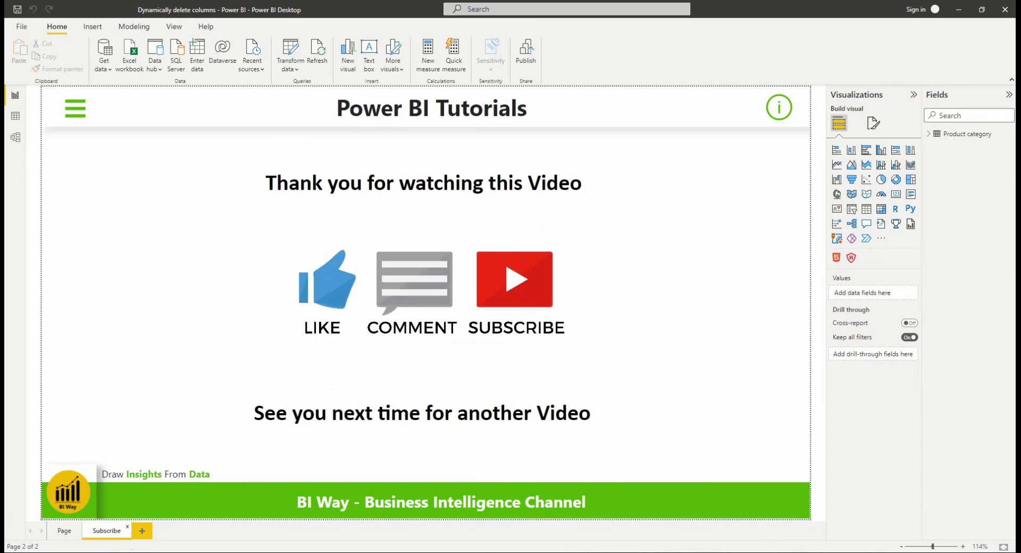